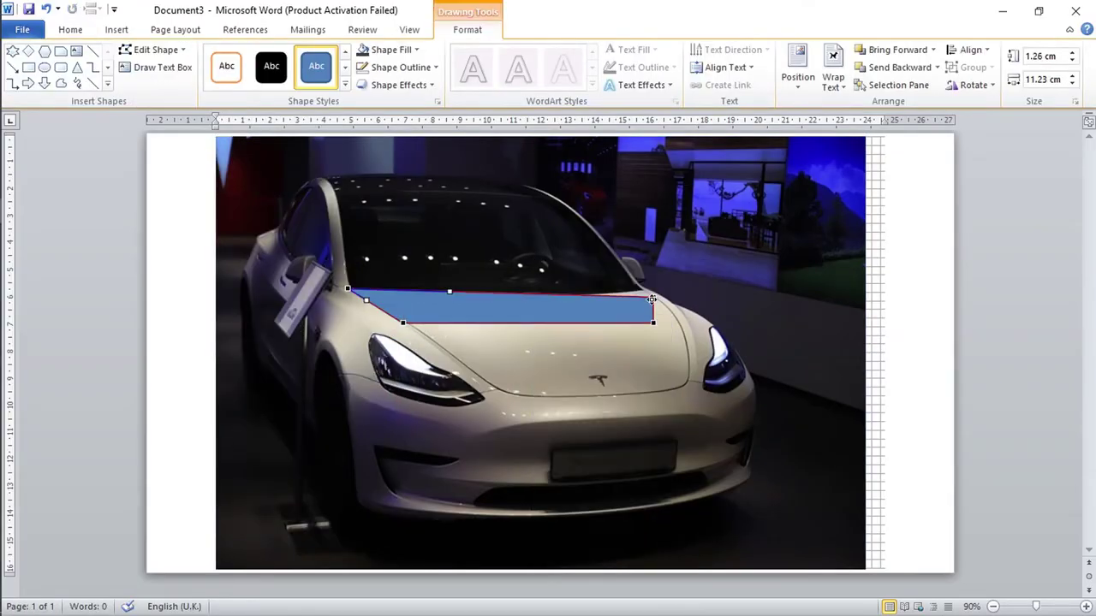
Drag the blue shape's corners so it covers the car's hood.
left_click_drag(654, 296, 642, 289)
left_click_drag(654, 322, 684, 382)
left_click_drag(402, 322, 503, 391)
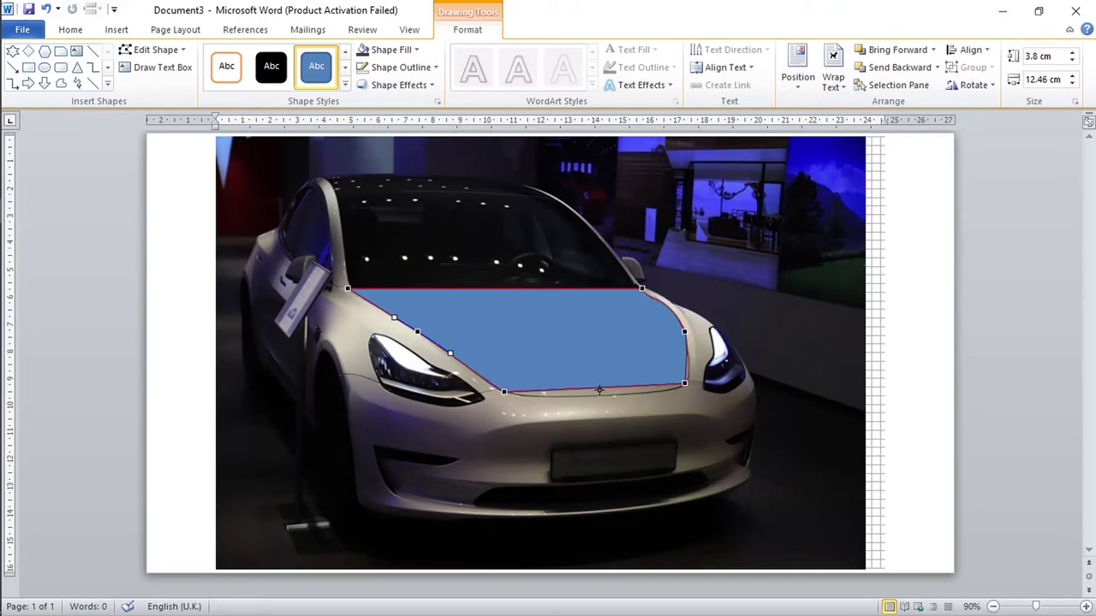
left_click(701, 391)
Draw a blue rectangle over the windshield and enter Edit Points on it.
left_click(117, 29)
left_click(235, 69)
left_click(227, 196)
left_click_drag(356, 211, 633, 288)
right_click(475, 259)
left_click(519, 299)
Drag the rectangle's corners into a trapezoid matching the windshield and roof line.
left_click_drag(356, 272, 348, 288)
left_click_drag(577, 211, 546, 193)
left_click_drag(356, 210, 340, 193)
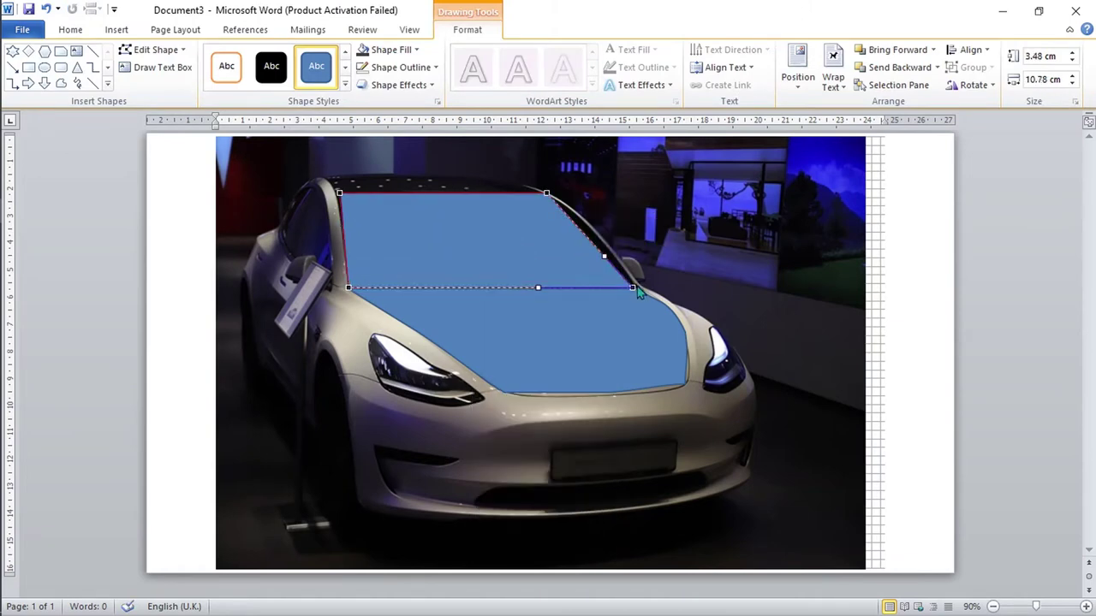
left_click_drag(644, 288, 635, 287)
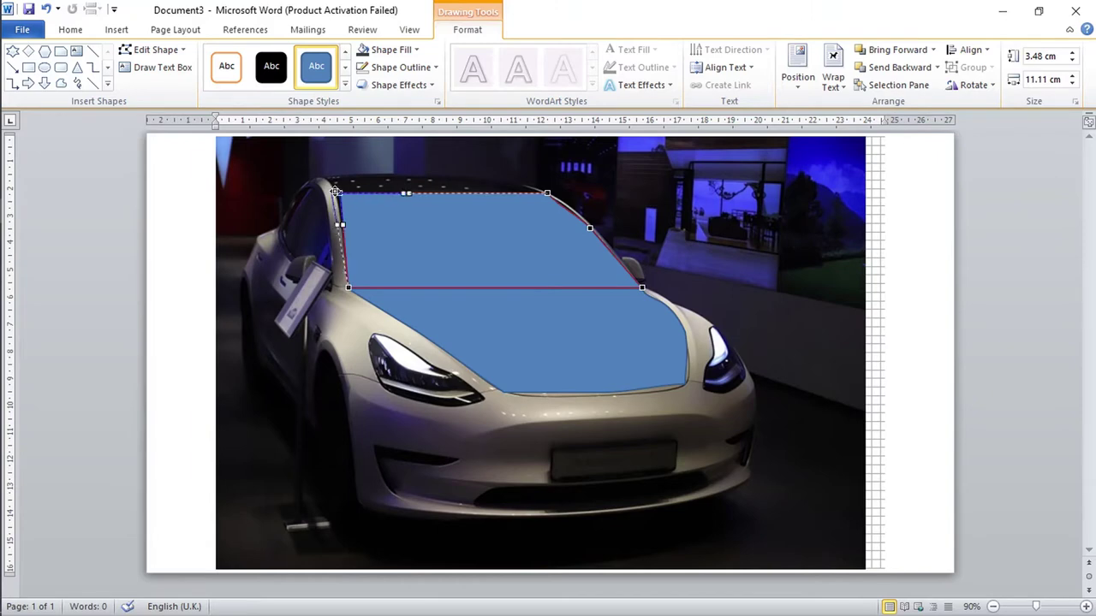
left_click_drag(338, 189, 332, 193)
left_click(710, 404)
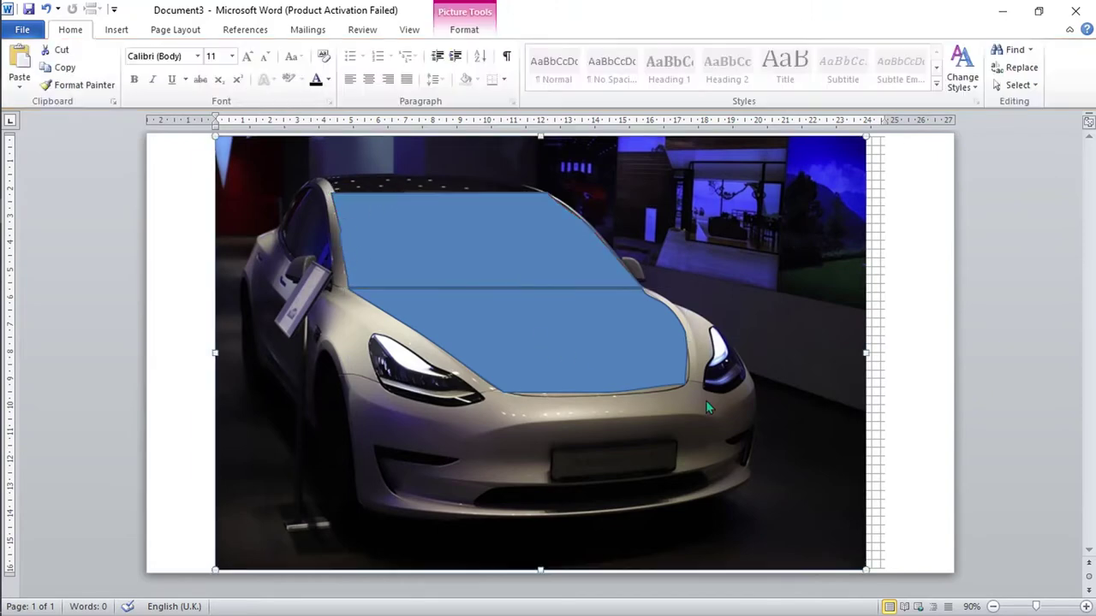
Choose another shape from the Shapes gallery for the next traced piece.
left_click(116, 29)
left_click(235, 68)
left_click(227, 196)
Trace the left fender and the strip above the left headlight with small edited shapes.
left_click_drag(313, 305, 346, 340)
right_click(320, 315)
left_click(368, 428)
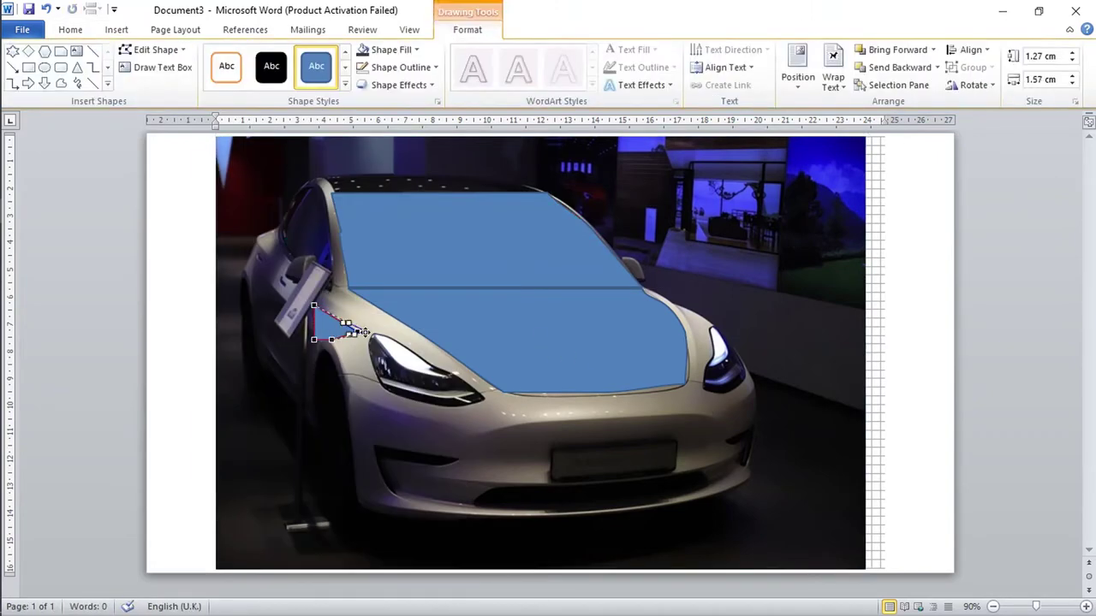
left_click(322, 297)
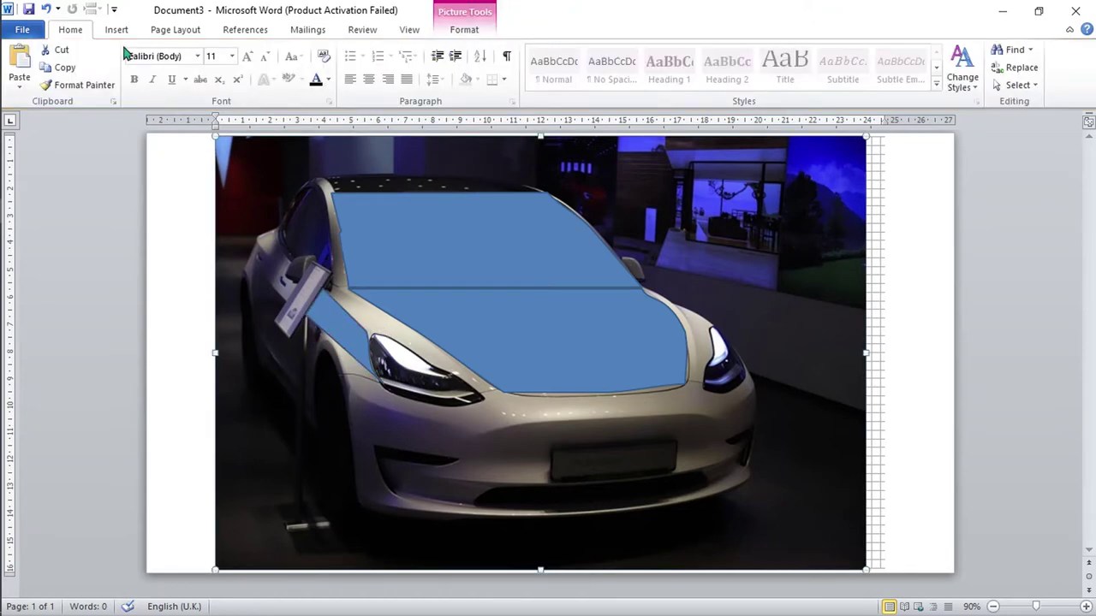
left_click(352, 308)
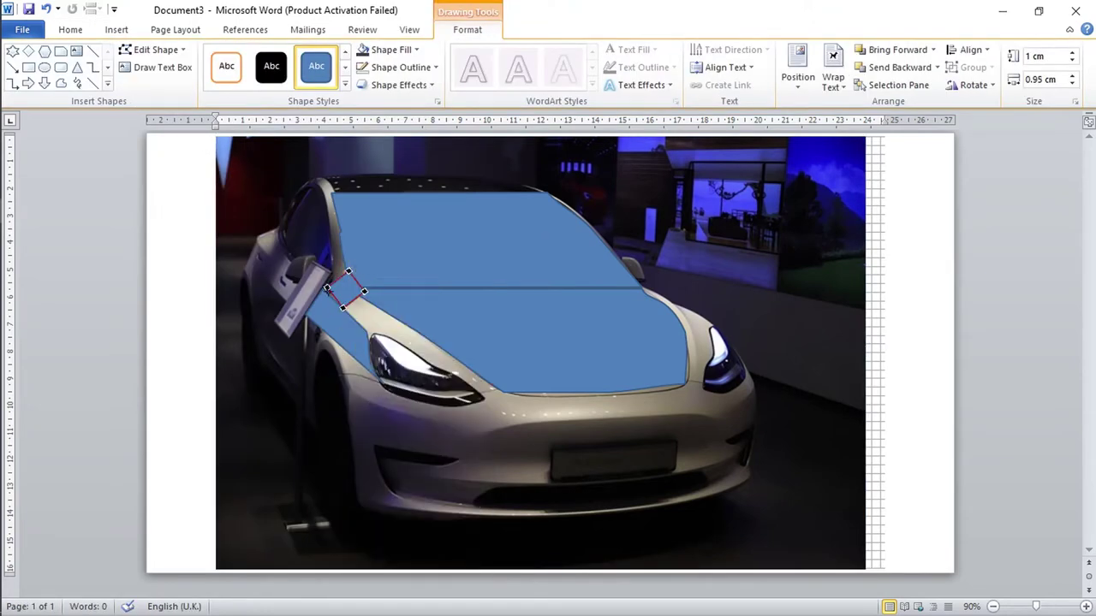
left_click_drag(496, 387, 477, 393)
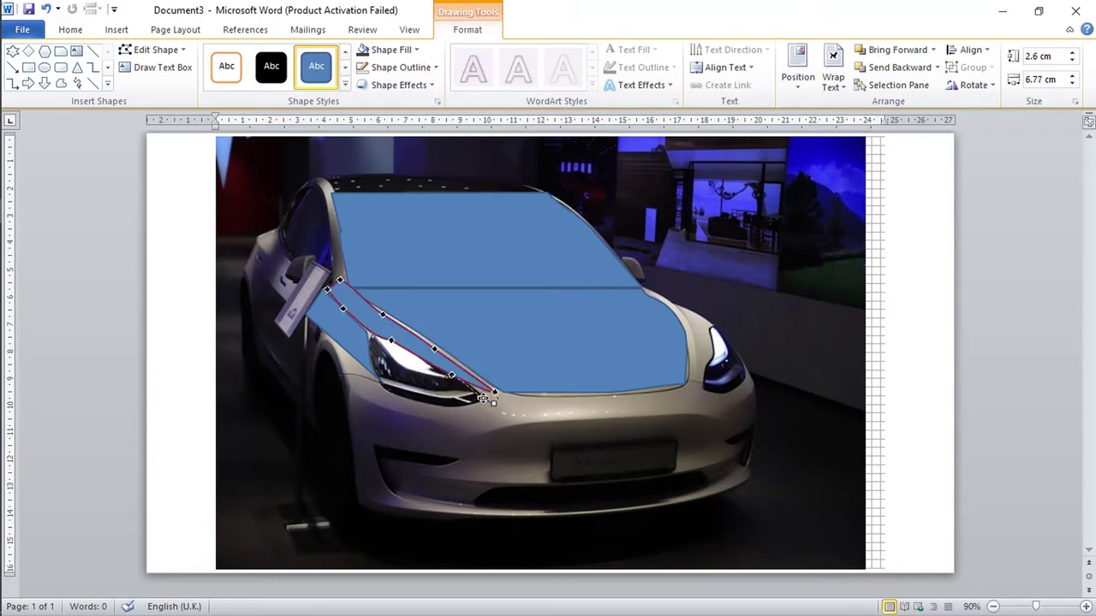
left_click(346, 284)
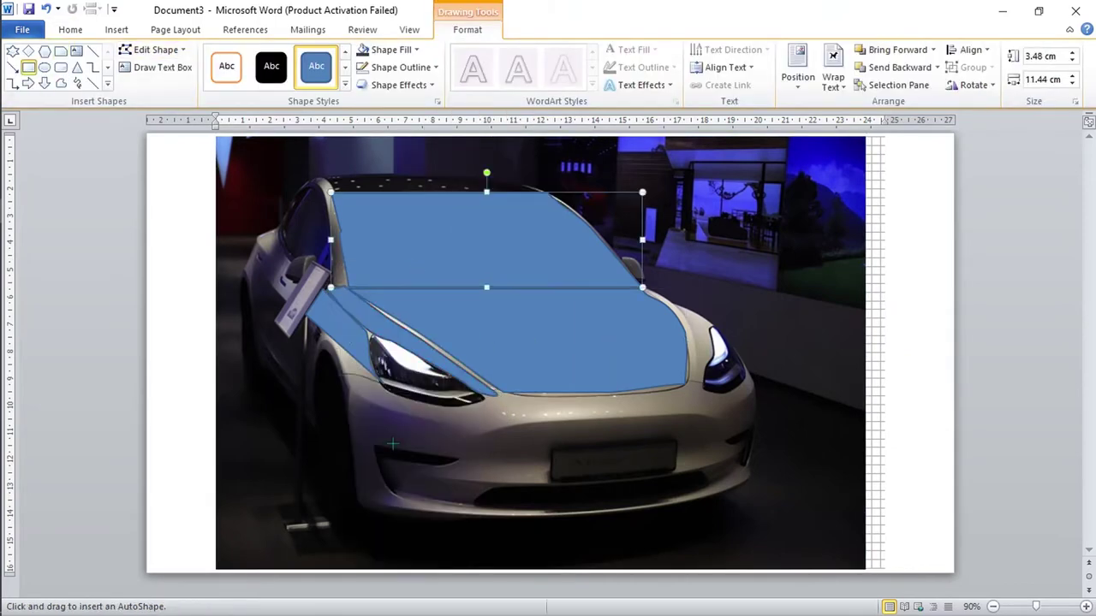
Add shapes over the lower left front and the narrow panel below the left headlight.
mouse_move(349, 408)
left_mouse_down()
mouse_move(383, 443)
mouse_move(463, 463)
left_mouse_up()
left_click(511, 468)
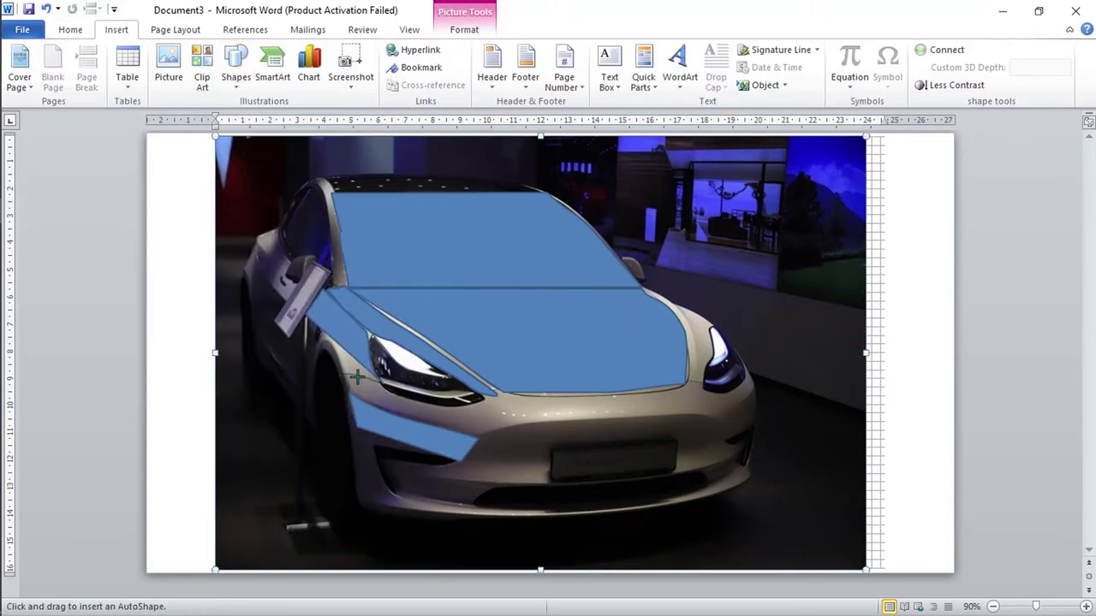
left_click_drag(357, 376, 364, 400)
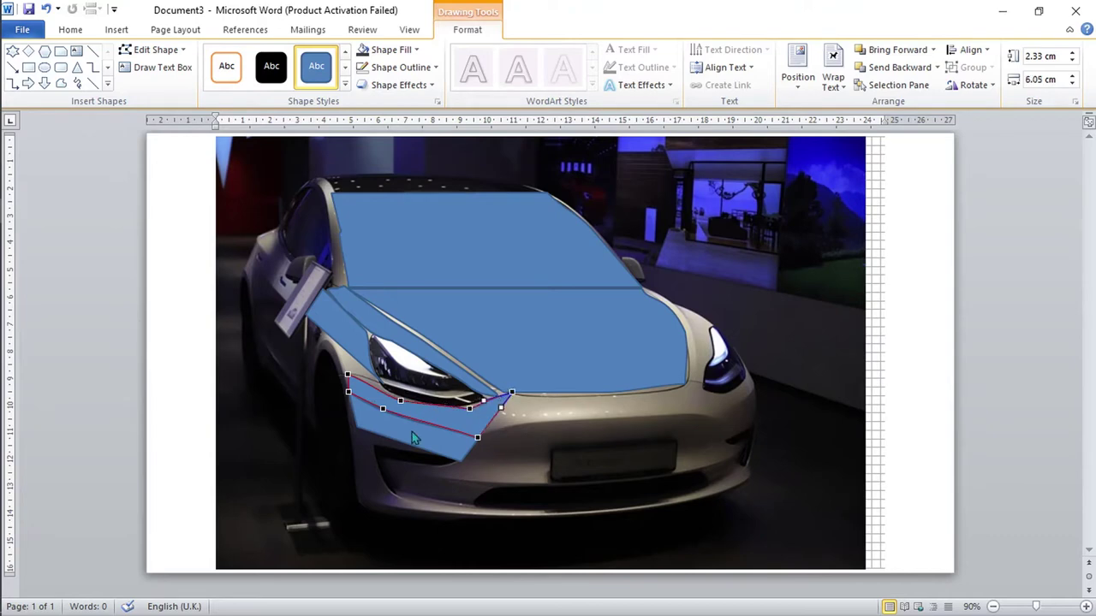
left_click(383, 409)
left_click(116, 29)
Draw a bumper bar and widen its points to cover the lower front bumper.
left_click_drag(494, 443, 728, 460)
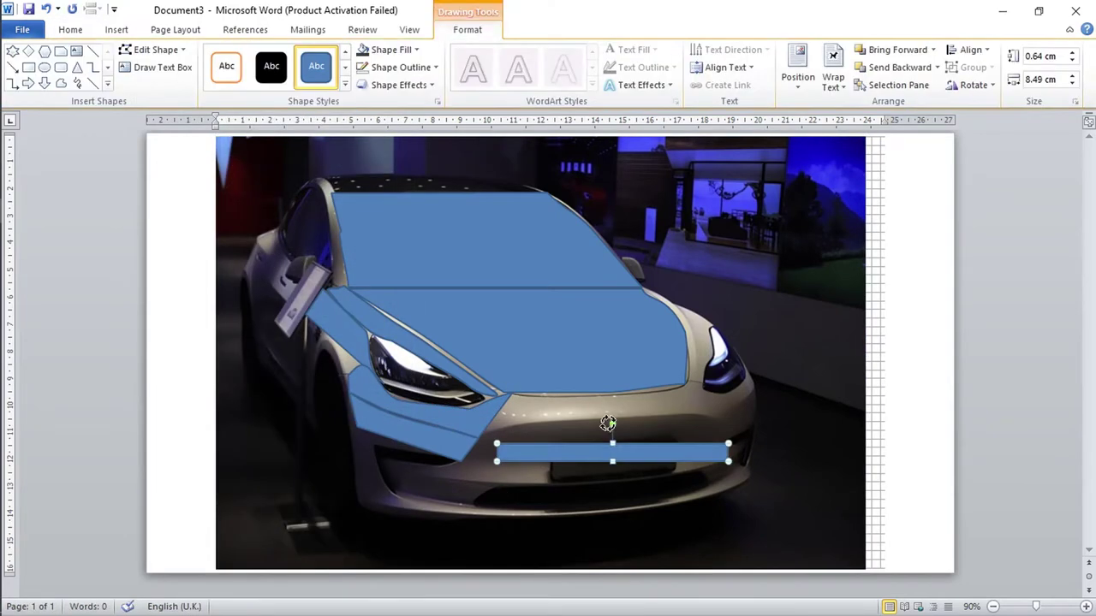
right_click(594, 427)
left_click(633, 316)
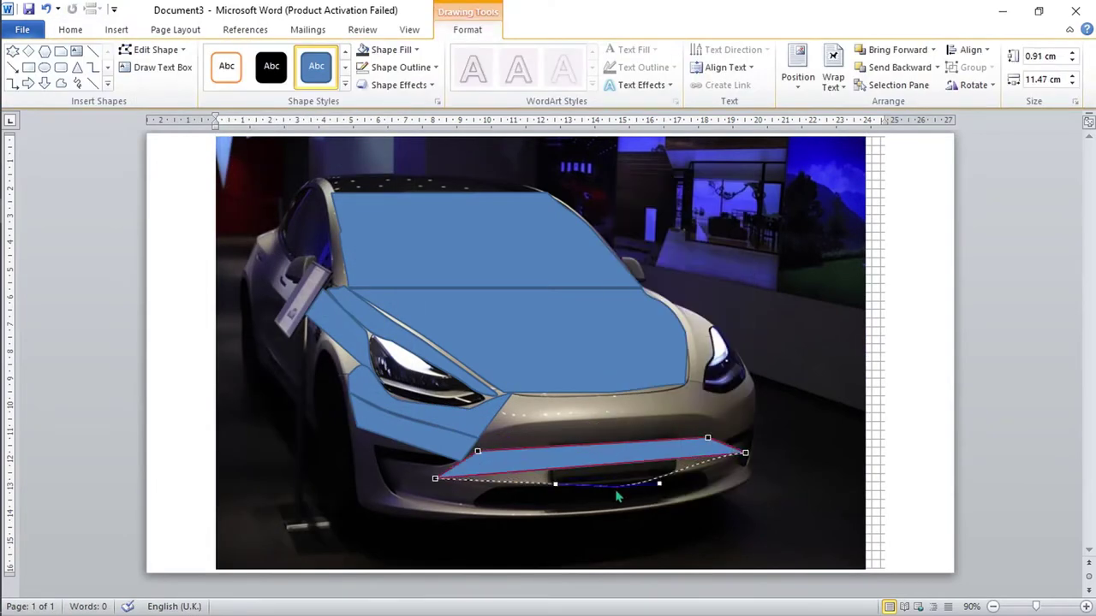
left_click_drag(618, 495, 617, 478)
left_click_drag(476, 451, 497, 426)
left_click_drag(707, 438, 691, 417)
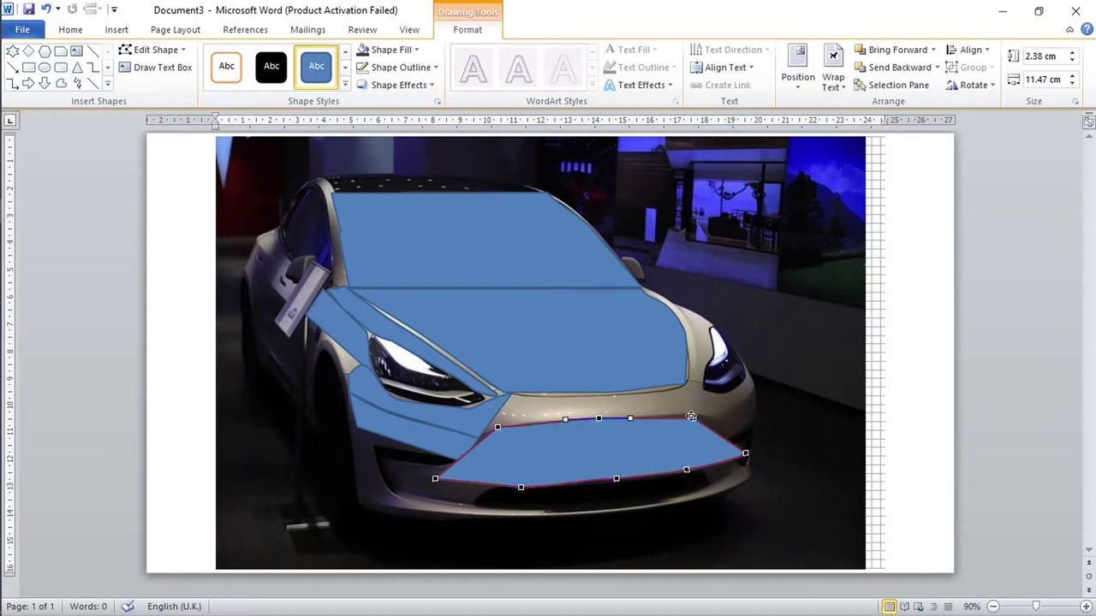
left_click(702, 533)
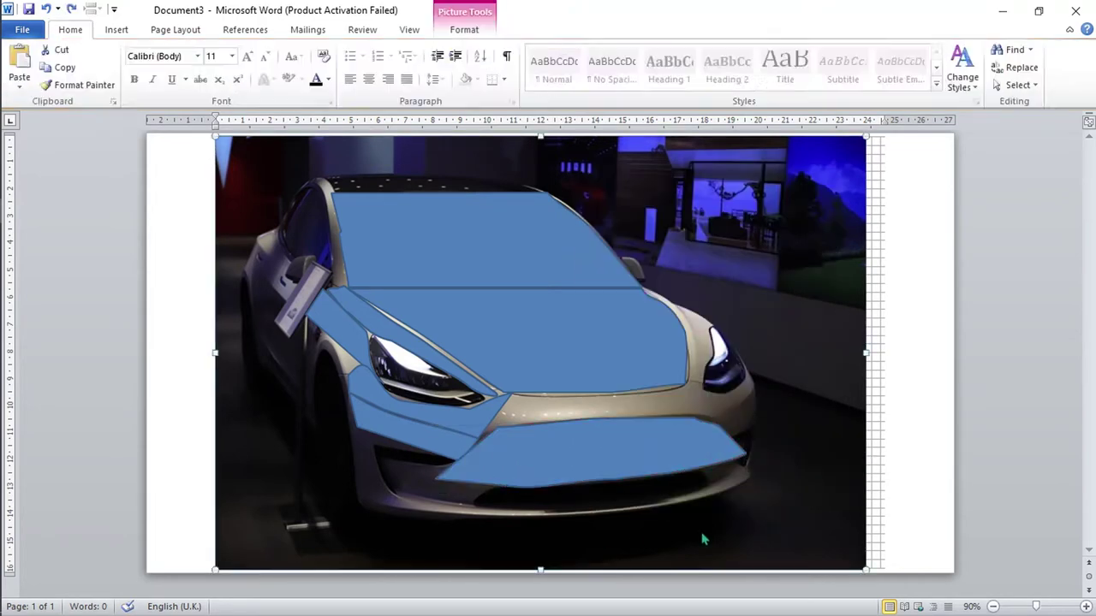
Draw a freeform band across the front between the headlights.
left_click(117, 29)
left_click(236, 77)
left_click(293, 134)
left_click(512, 400)
left_click(702, 395)
double_click(514, 418)
right_click(622, 405)
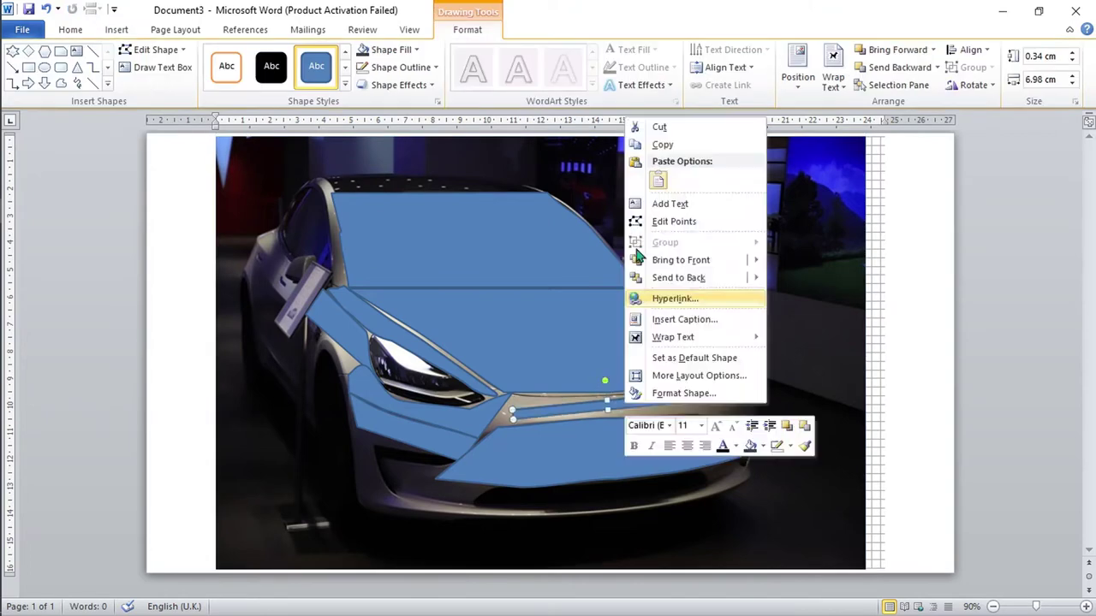
left_click(664, 218)
Drag the band's end and edge points so it curves toward both headlights.
left_click_drag(501, 428, 486, 426)
left_click_drag(724, 418, 727, 411)
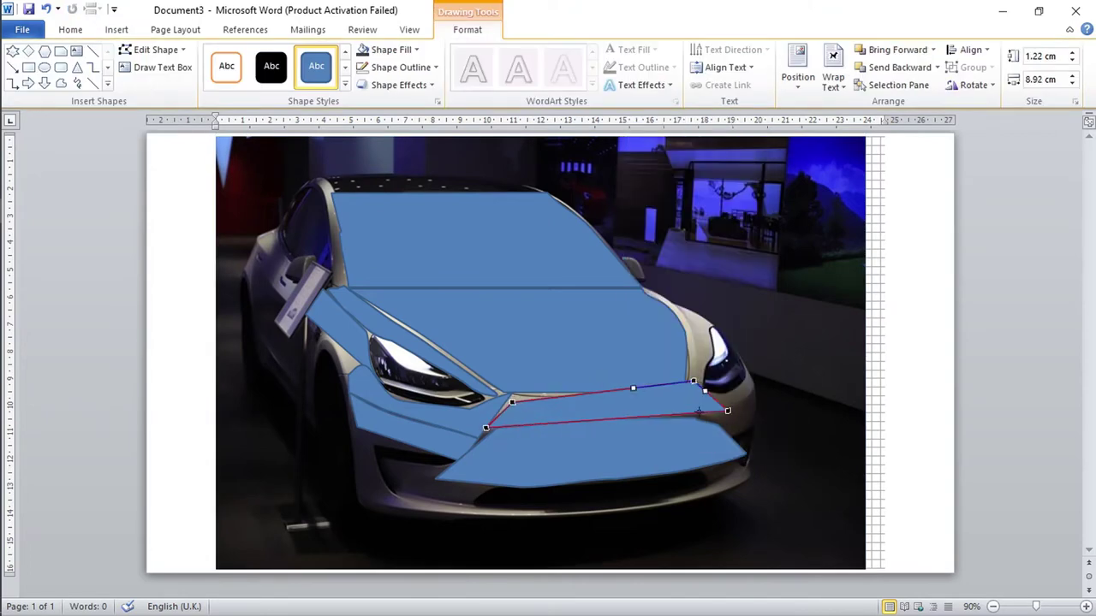
left_click_drag(485, 427, 477, 437)
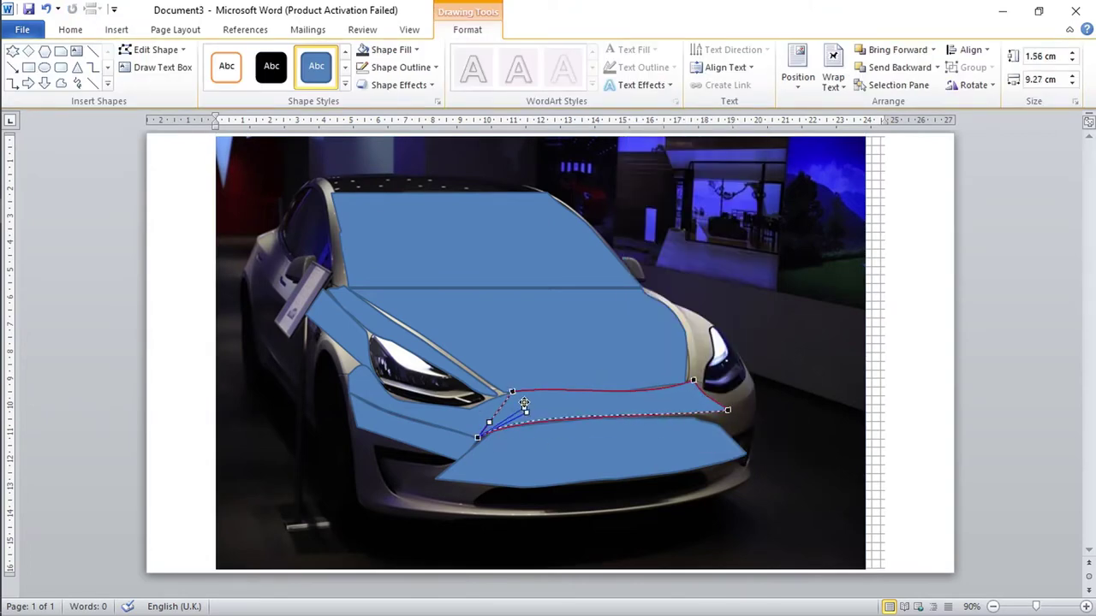
left_click_drag(694, 412, 718, 419)
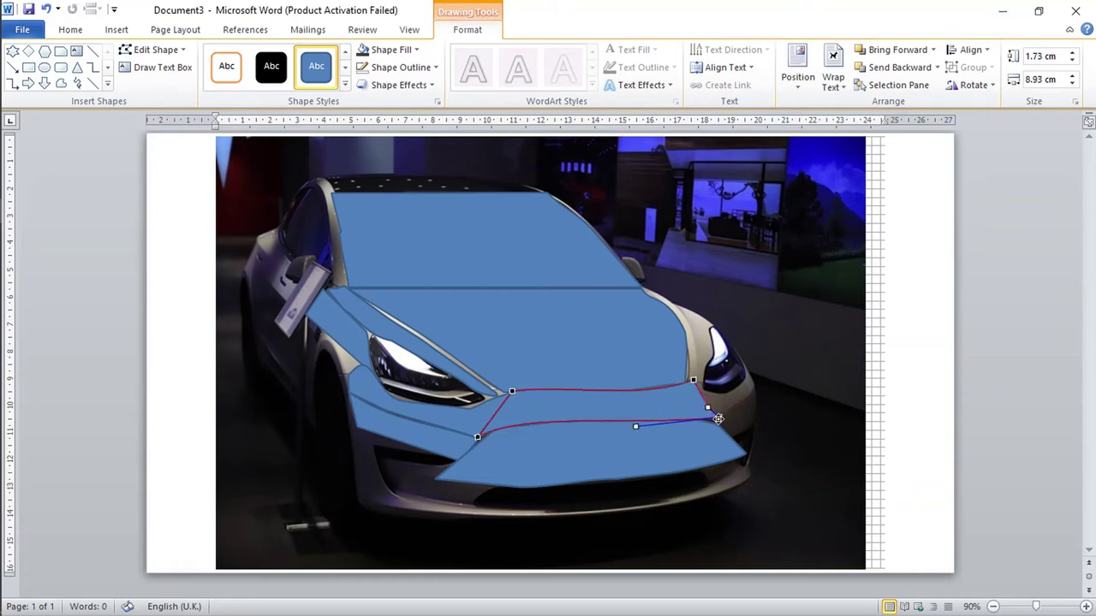
left_click(28, 67)
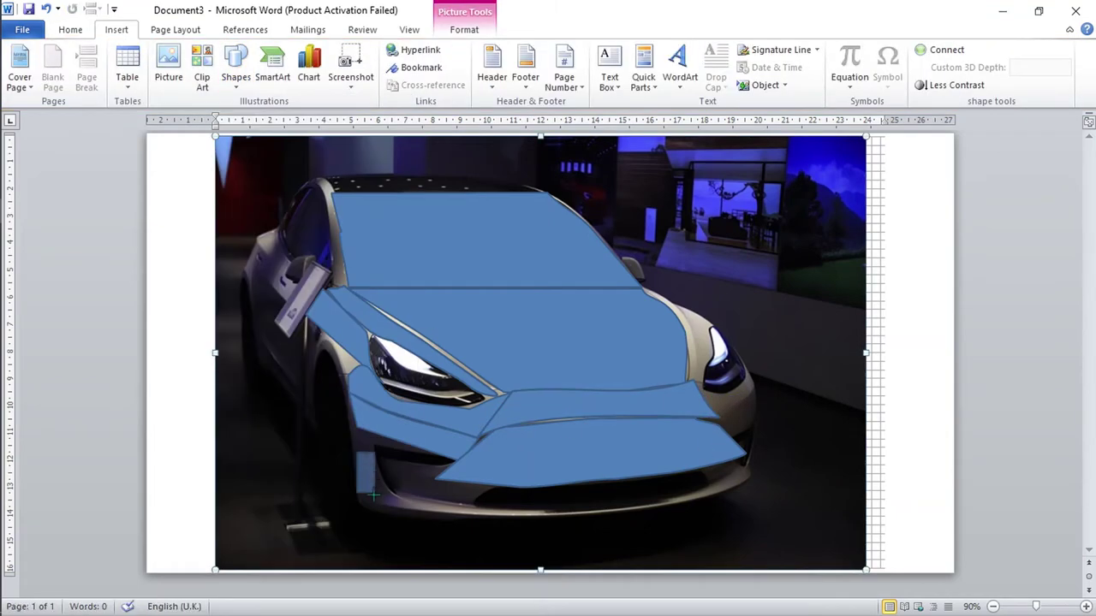
Add two small pieces at the car's lower left corner by the fog light.
left_click_drag(356, 452, 385, 505)
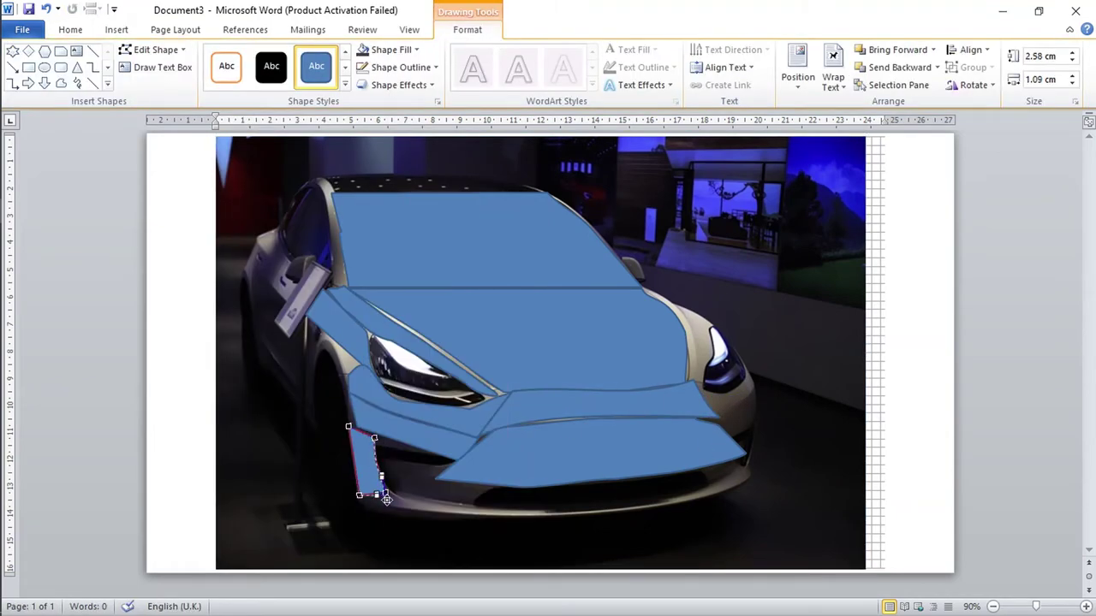
left_click(117, 29)
left_click(234, 61)
left_click(401, 142)
left_click_drag(383, 463, 432, 492)
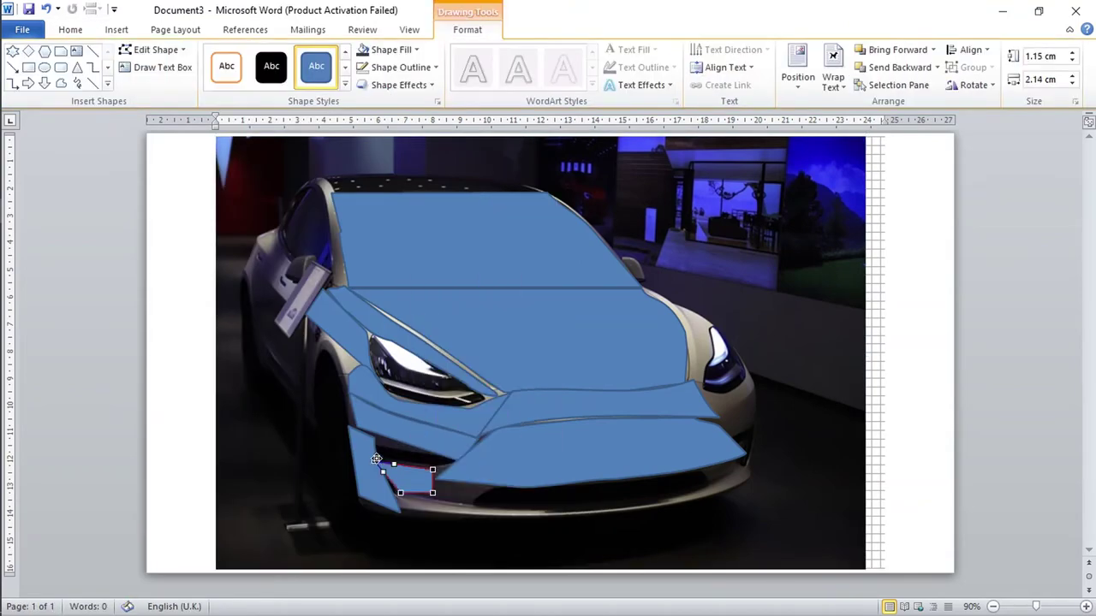
left_click(666, 543)
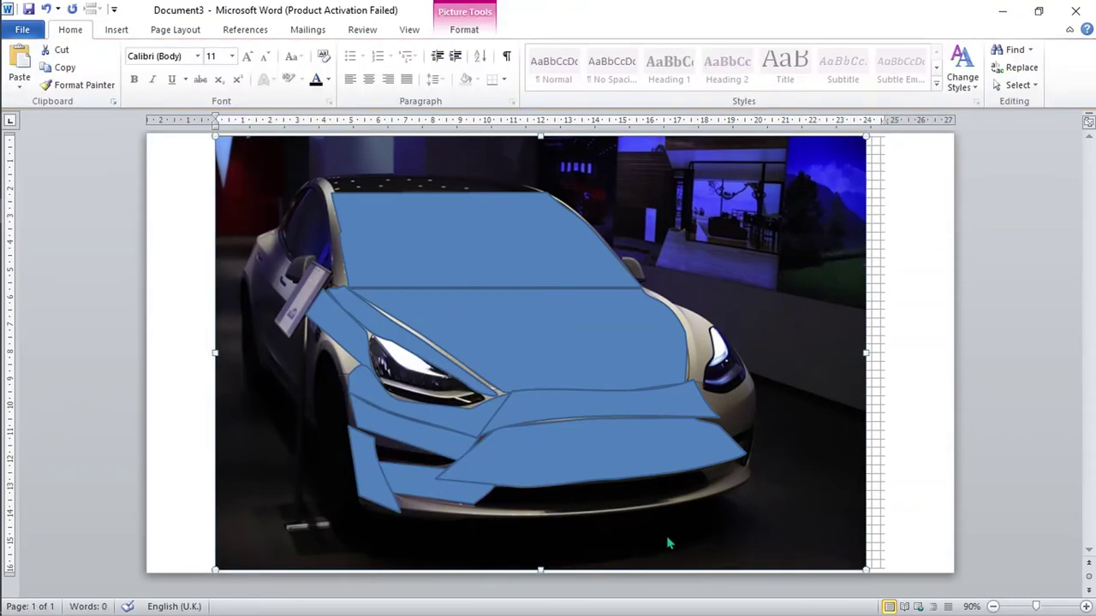
Place a small shape by the right headlight and add a point to its outline.
left_click(116, 30)
left_click(235, 68)
left_click(345, 120)
left_click(676, 306)
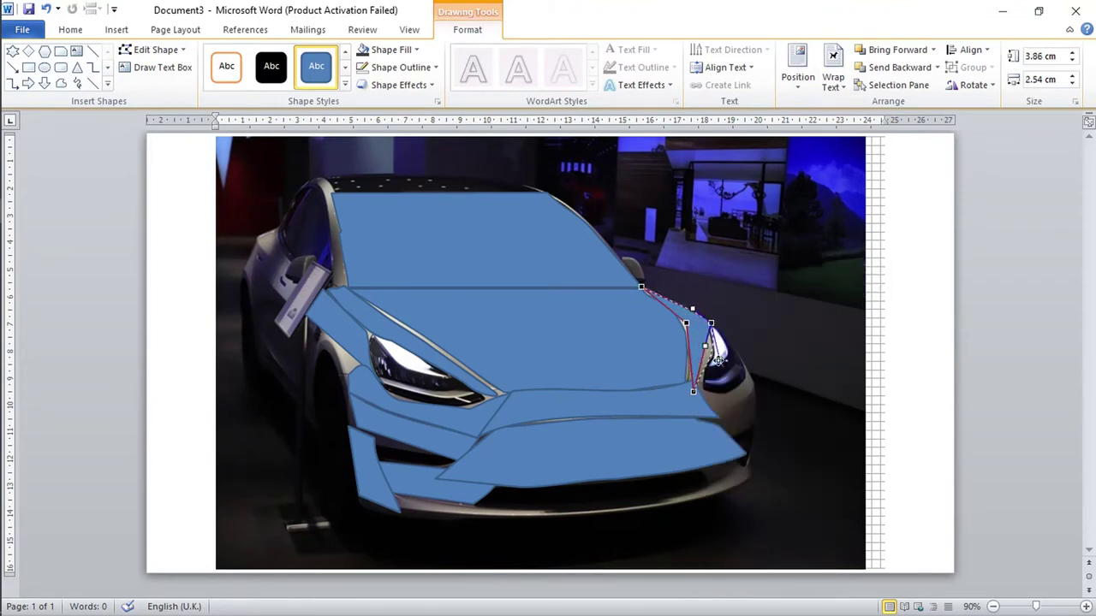
right_click(685, 310)
key("Escape")
left_click(671, 311)
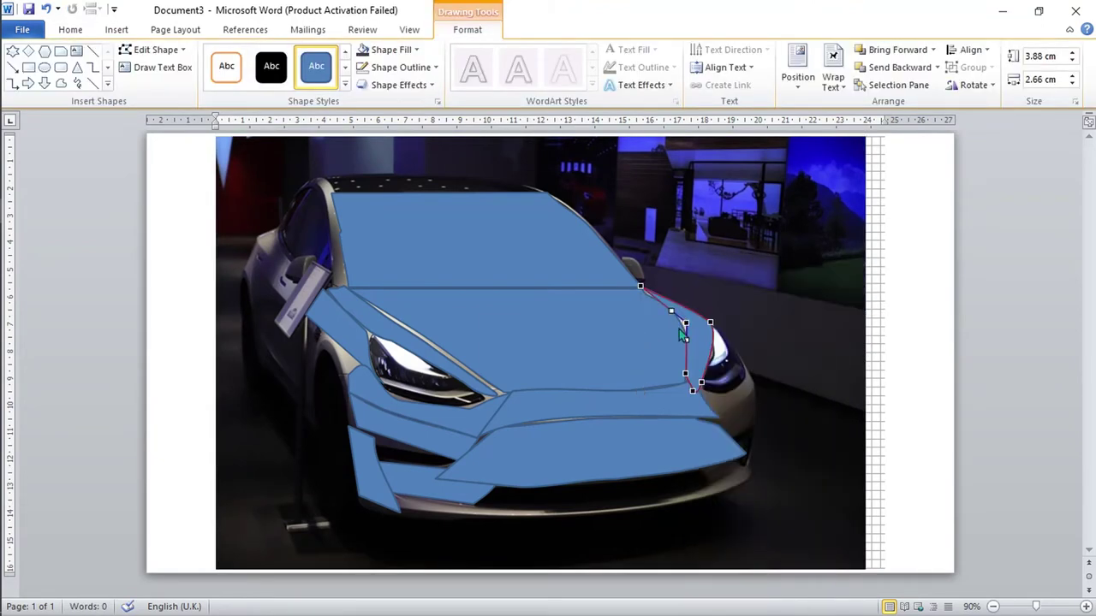
left_click(723, 417)
Draw a small piece beside the right headlight and reshape its outline points.
left_click(117, 29)
left_click(235, 69)
left_click(345, 120)
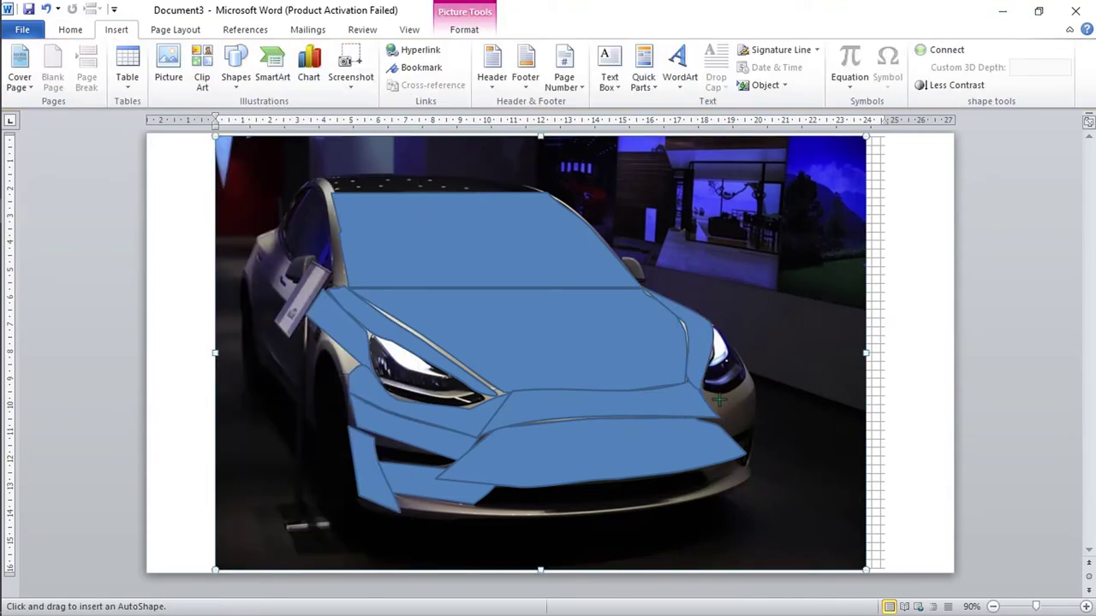
left_click_drag(719, 394, 754, 421)
left_click(783, 402)
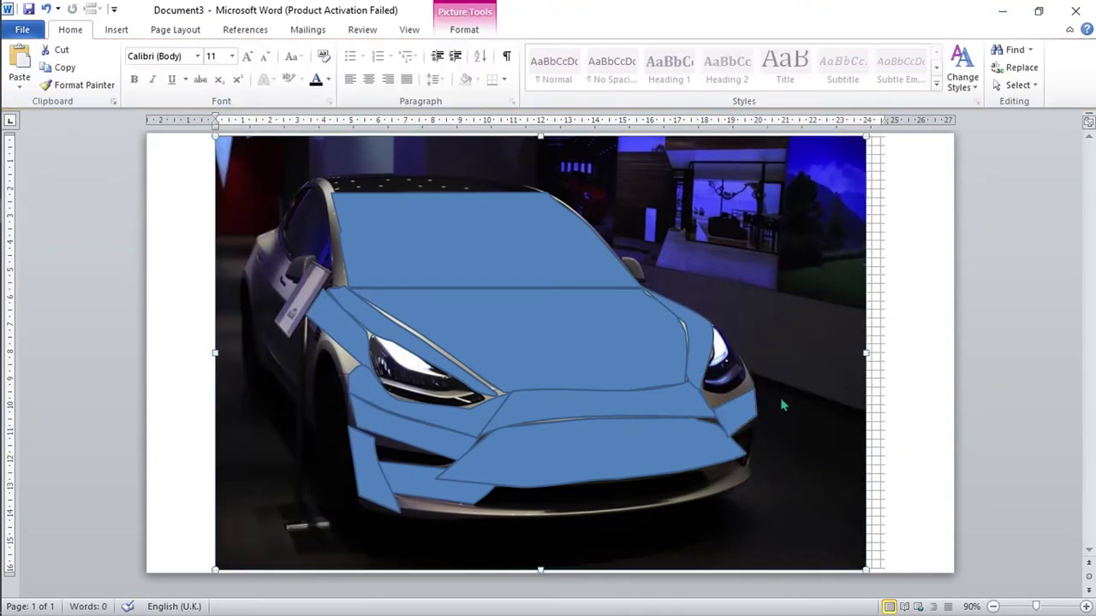
left_click(734, 402)
right_click(741, 421)
left_click(770, 240)
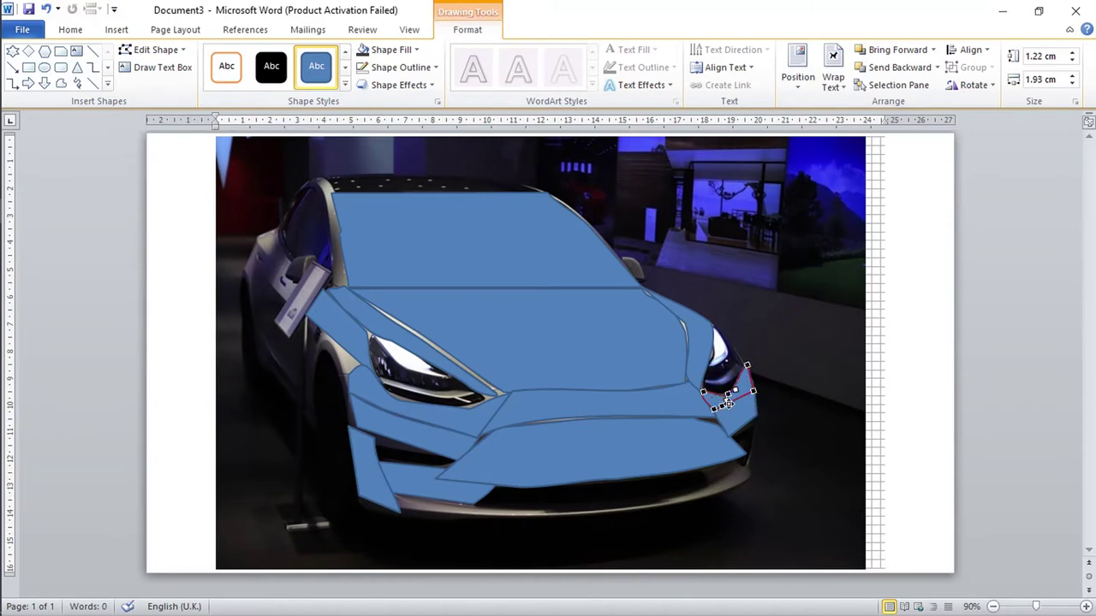
left_click(777, 390)
Draw a narrow oval over the front wheel and tilt it to match the tyre.
left_click(116, 30)
left_click_drag(313, 361, 341, 518)
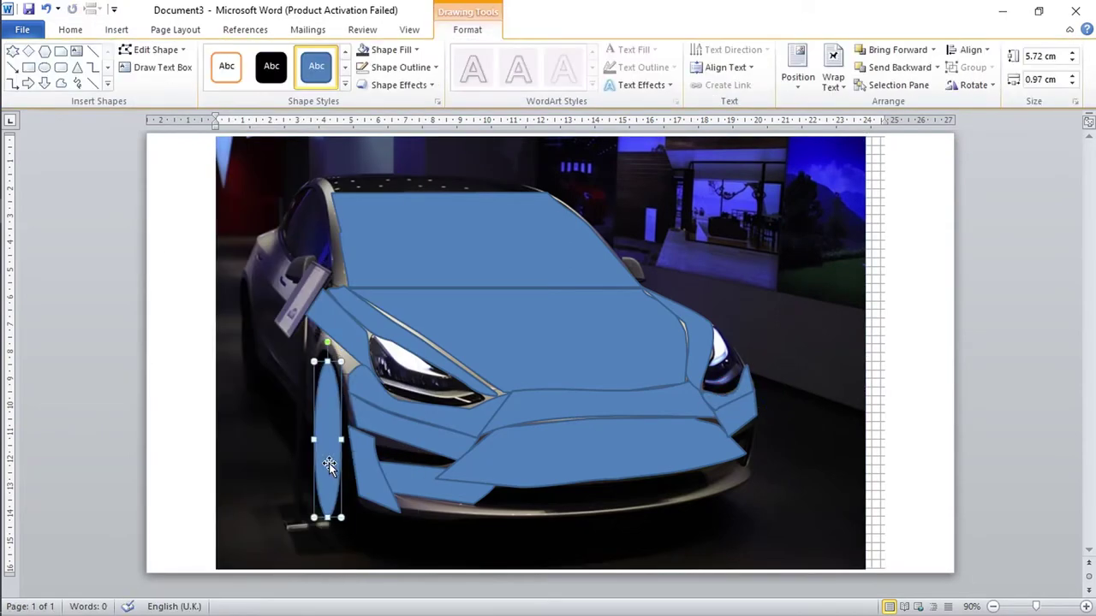
left_click_drag(326, 342, 334, 419)
left_click(81, 29)
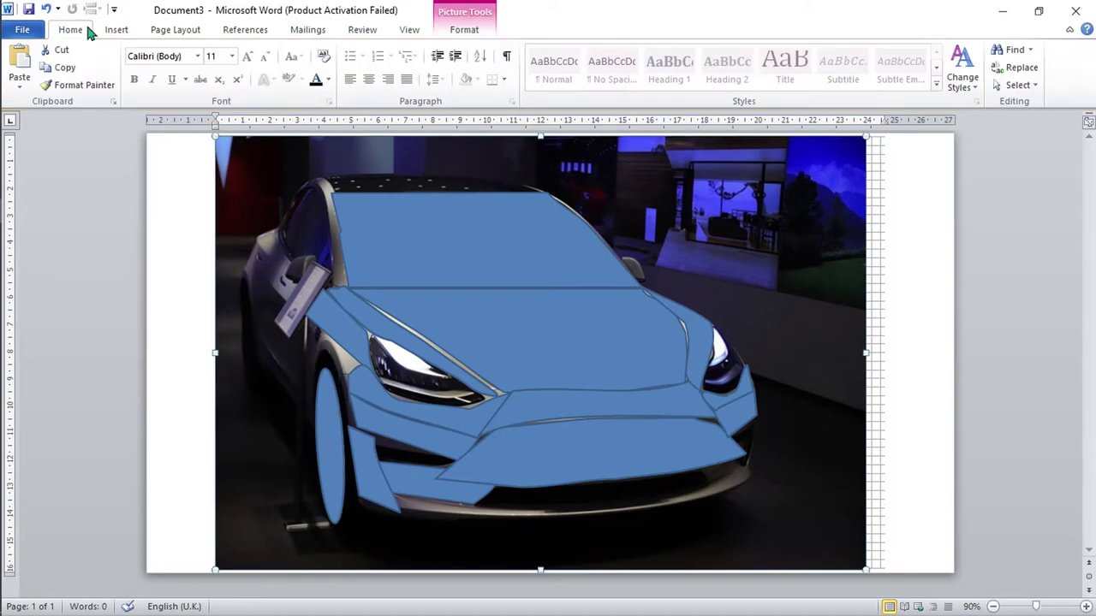
Add a thin bumper bar and a slanted strip below it at 58% transparency.
left_click(117, 30)
left_click(237, 60)
left_click(230, 121)
left_click_drag(497, 499, 665, 494)
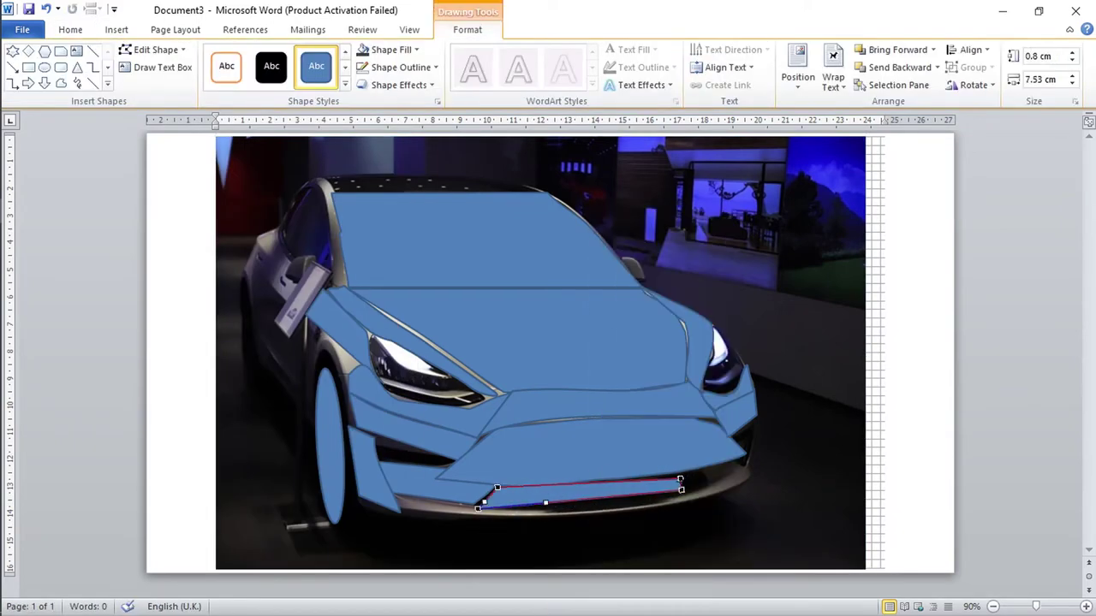
left_click(660, 526)
left_click(77, 83)
left_click_drag(434, 537, 777, 484)
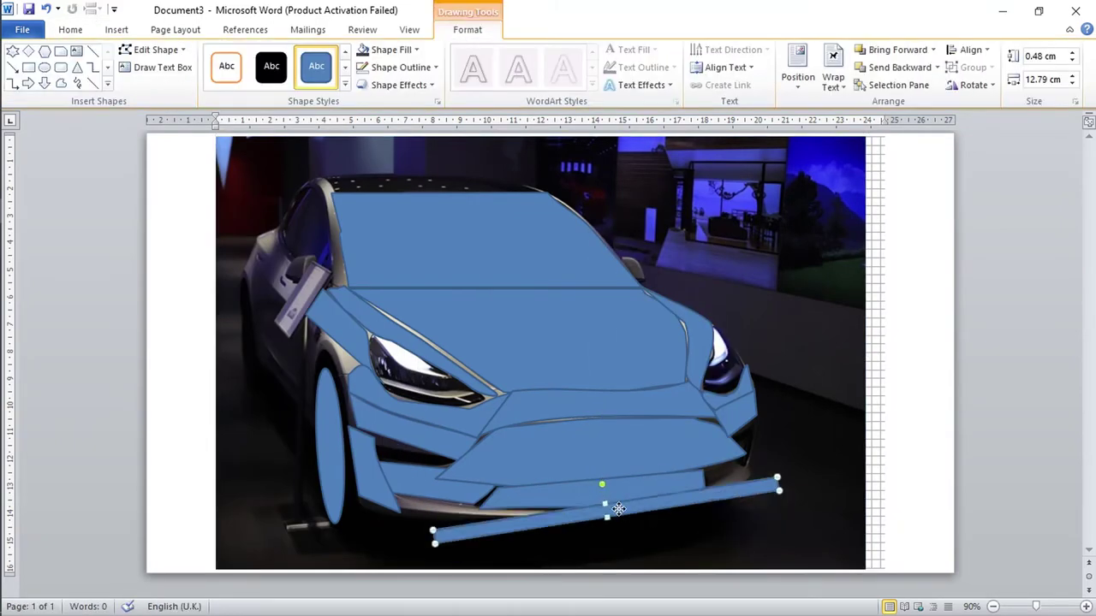
left_click(437, 101)
left_click_drag(956, 258, 980, 258)
Reshape the under-bumper strip so it curves along the bumper.
left_click_drag(655, 495, 394, 499)
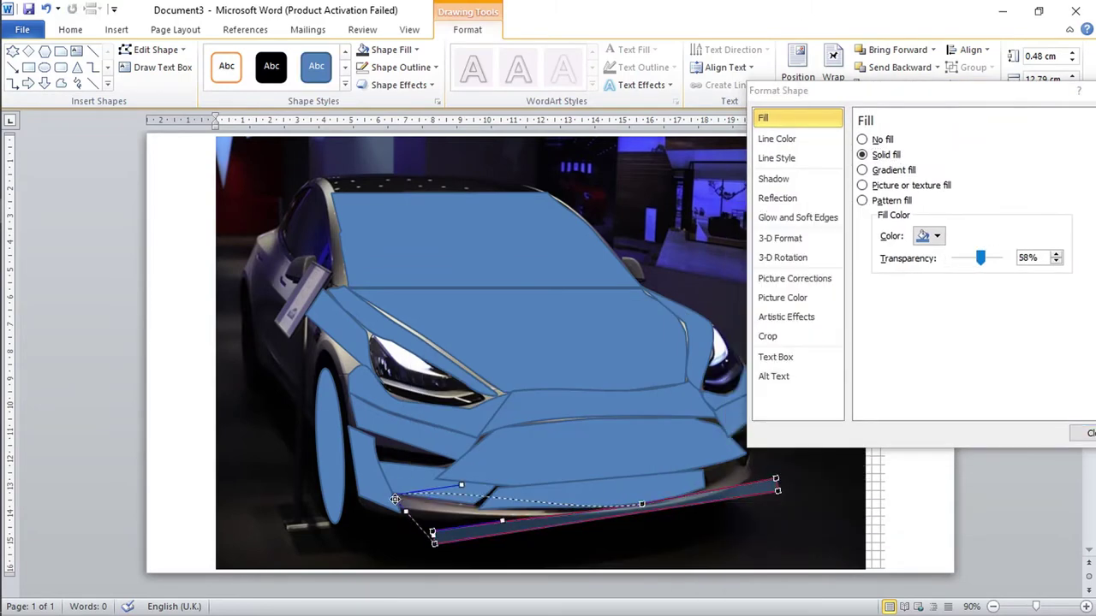
left_click_drag(434, 537, 399, 512)
left_click_drag(731, 487, 750, 463)
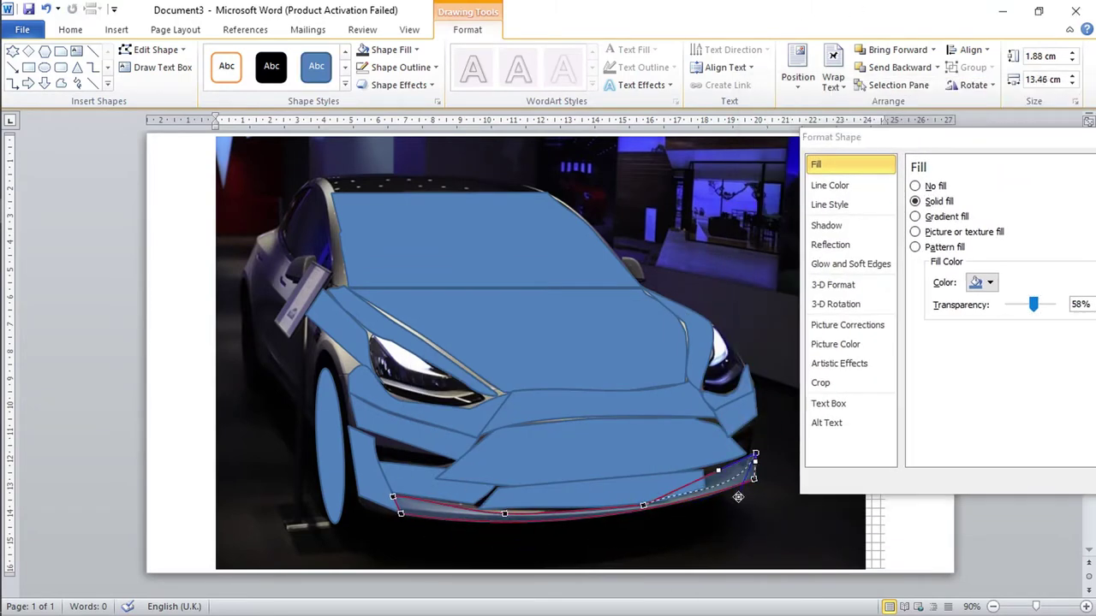
Add a thin piece along the windscreen top and stretch the headlight piece over the right headlight.
left_click_drag(348, 182, 512, 187)
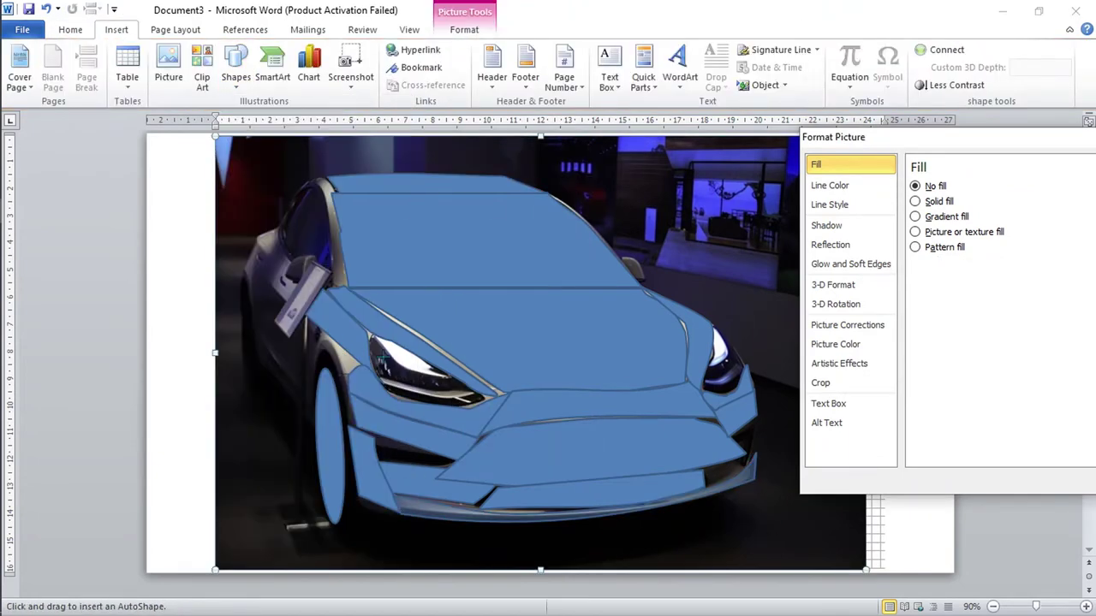
left_click_drag(486, 408, 486, 401)
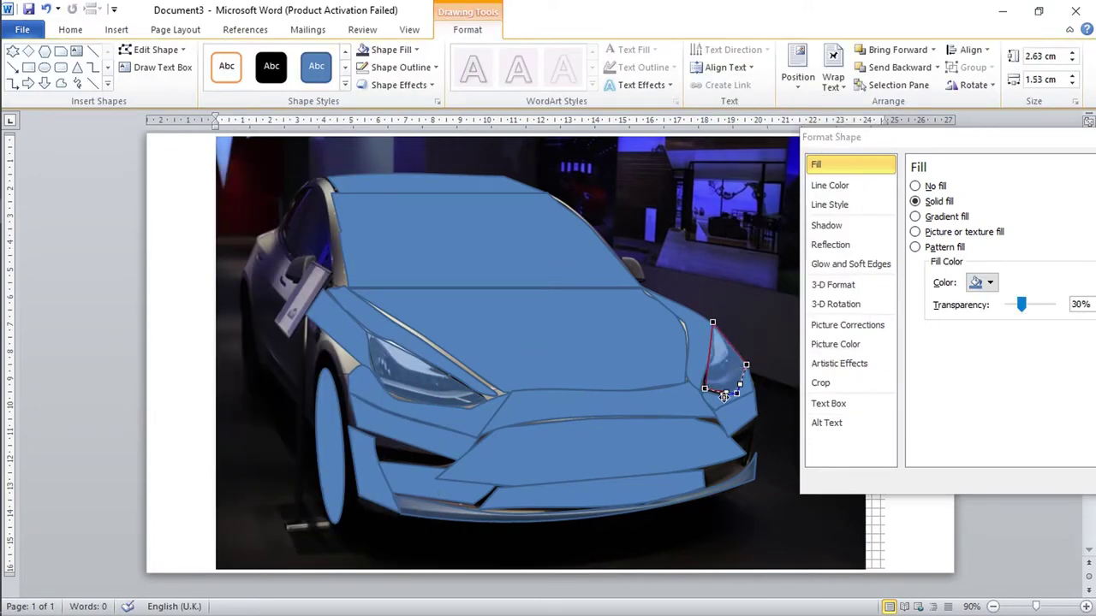
left_click(322, 416)
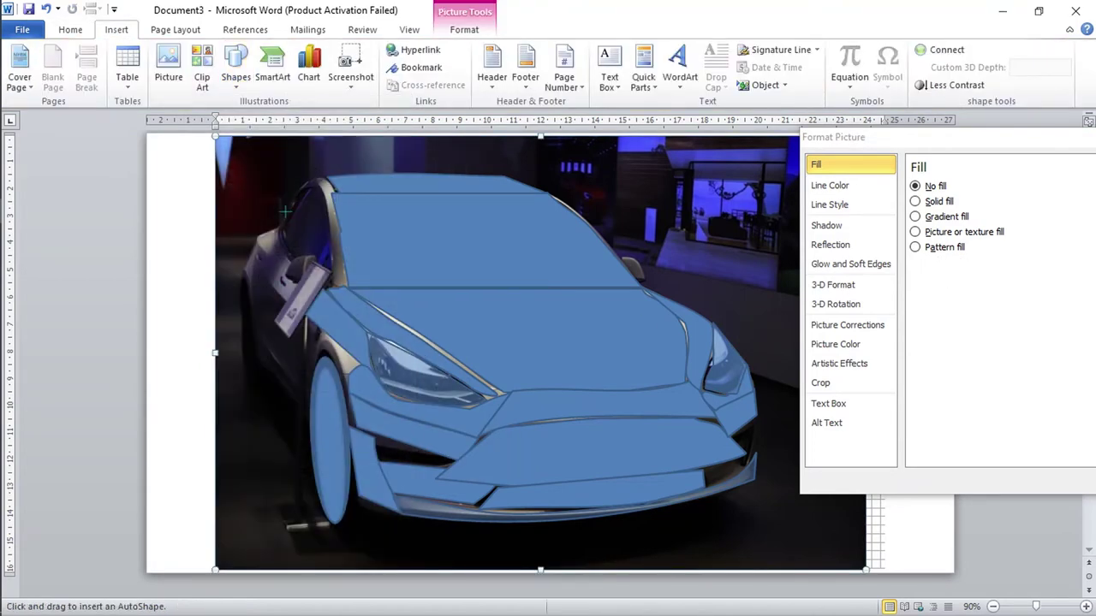
Add translucent pieces over the left side window and the right-hand mirror.
left_click_drag(287, 210, 312, 253)
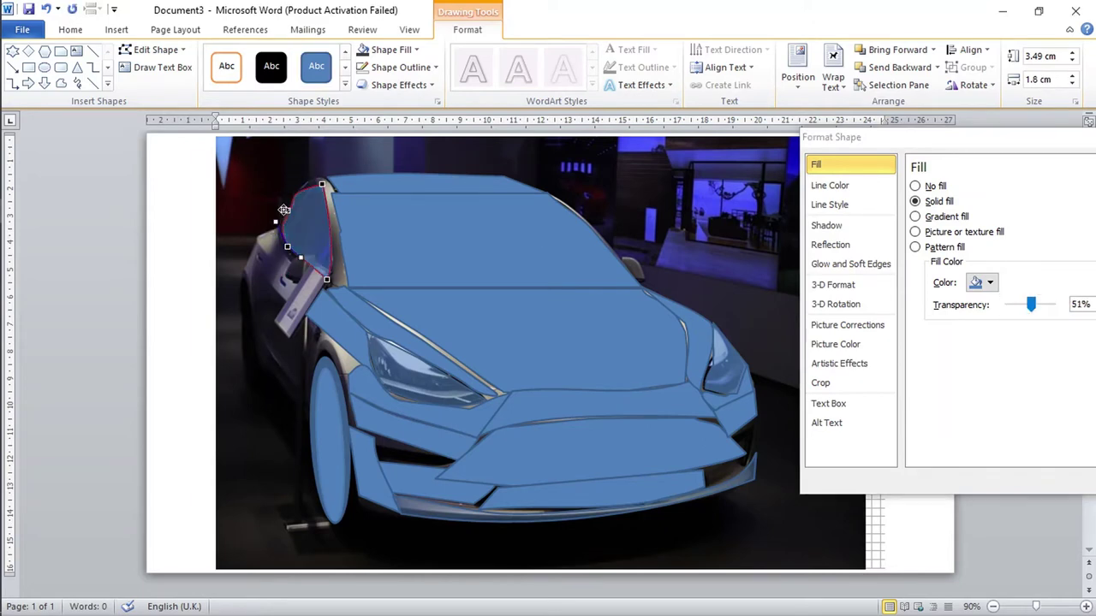
left_click(225, 275)
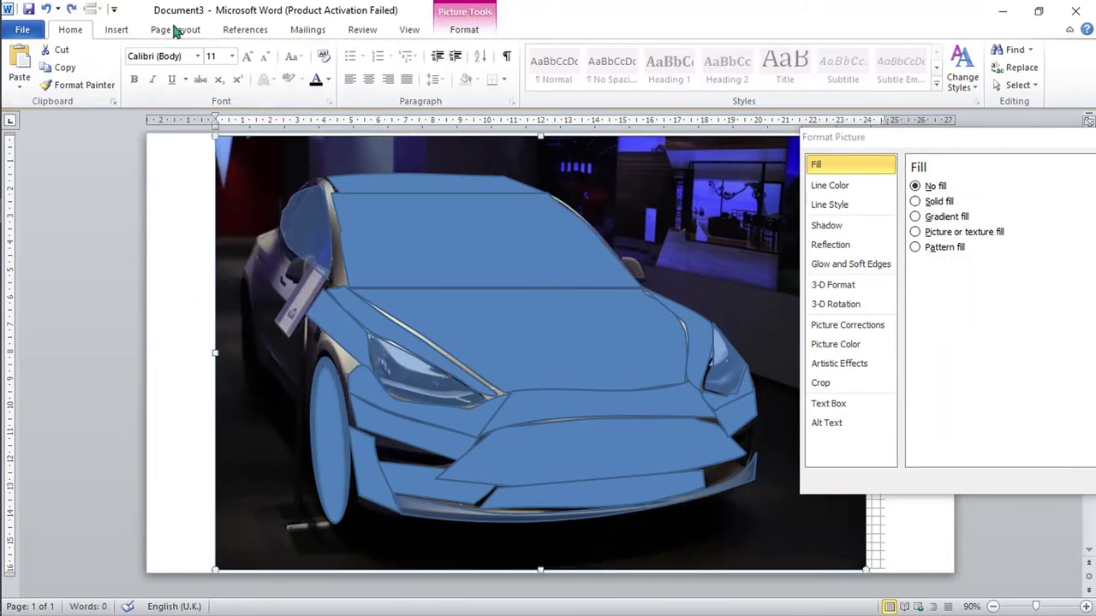
left_click_drag(652, 255, 625, 280)
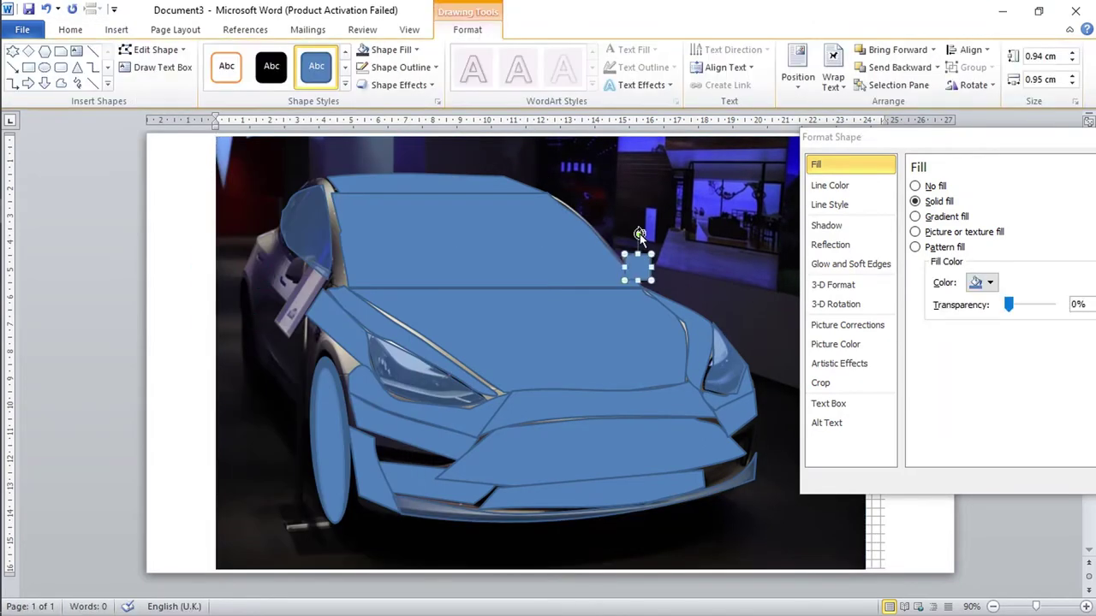
left_click(678, 260)
left_click(117, 30)
left_click(232, 80)
Draw a tall narrow piece left of the car and widen it into the left fender.
left_click_drag(249, 254, 285, 369)
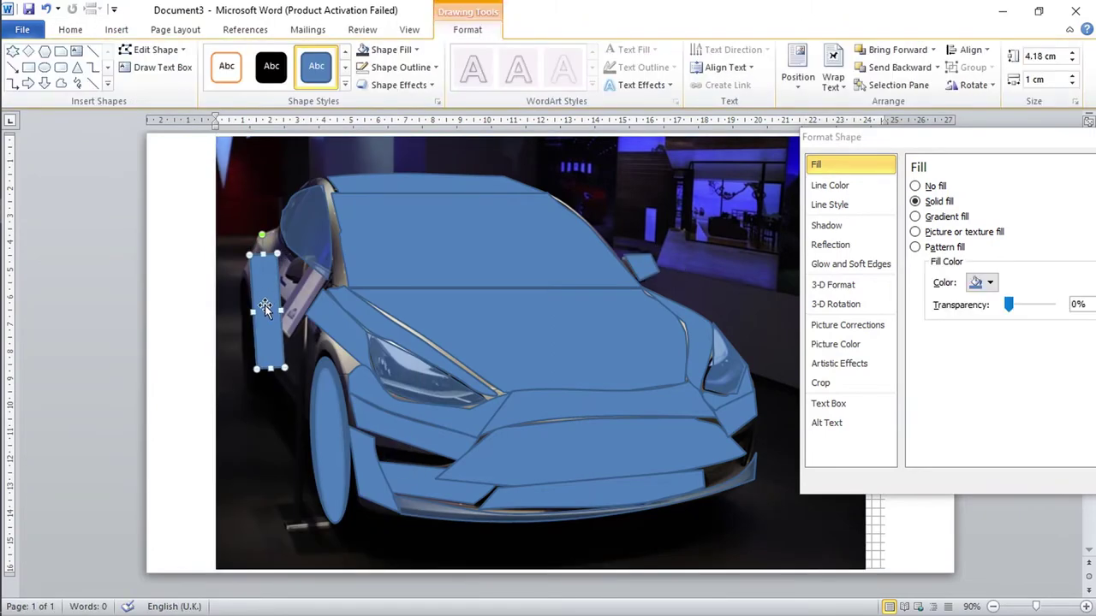
left_click_drag(302, 426, 306, 420)
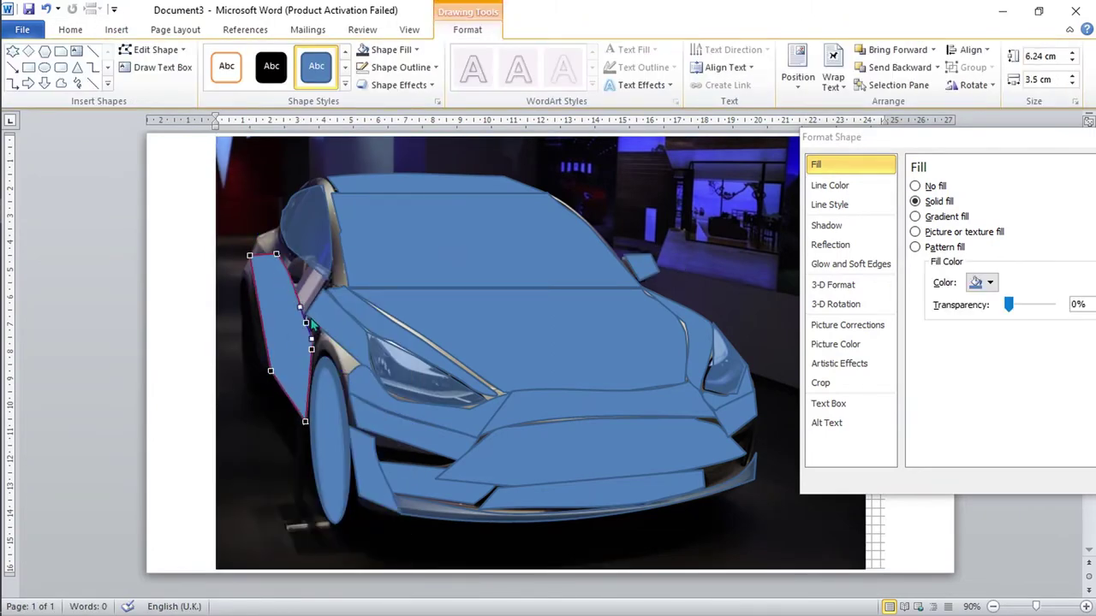
left_click(346, 370)
left_click(70, 29)
Draw a small piece near the left mirror and open its Edit Points.
left_click(116, 29)
left_click(231, 80)
left_click_drag(252, 236, 270, 251)
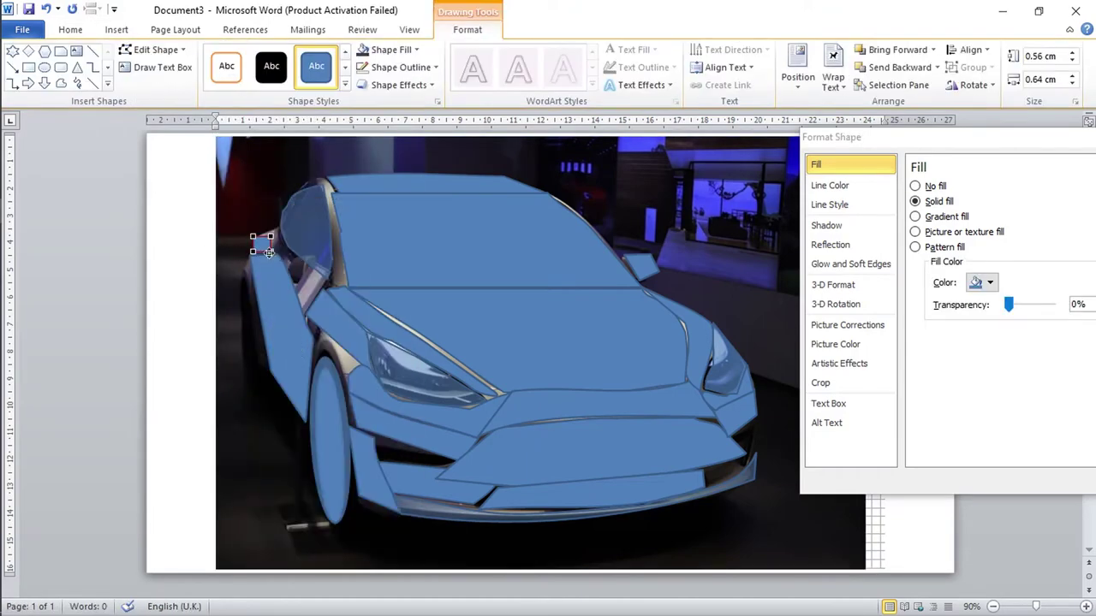
right_click(255, 267)
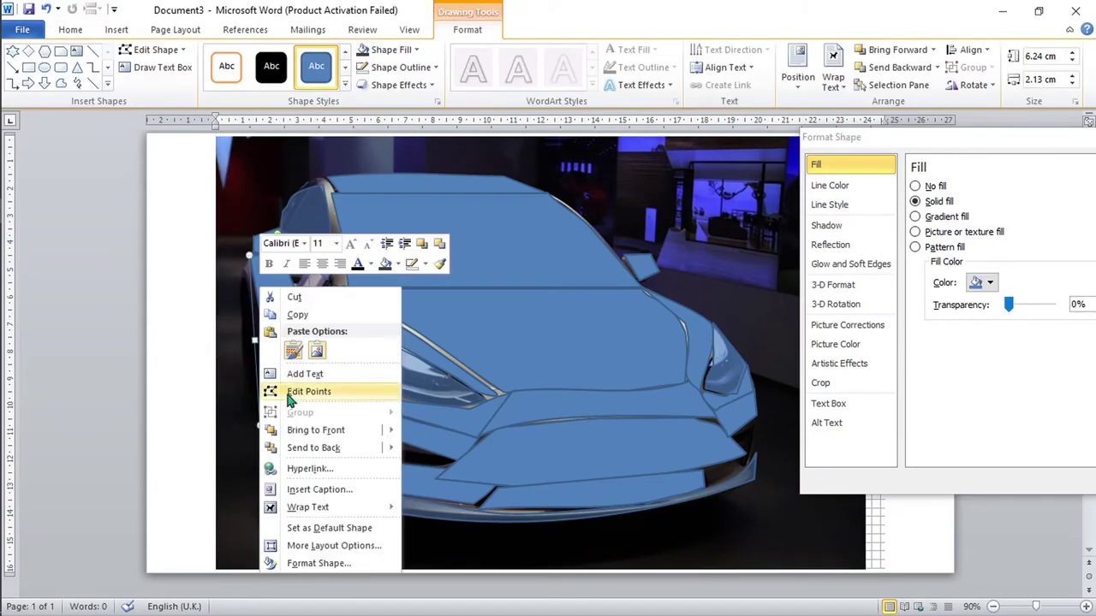
left_click(279, 319)
left_click(244, 348)
Draw a thin freeform piece along the windscreen pillar.
left_click(117, 29)
left_click(257, 73)
left_click(248, 107)
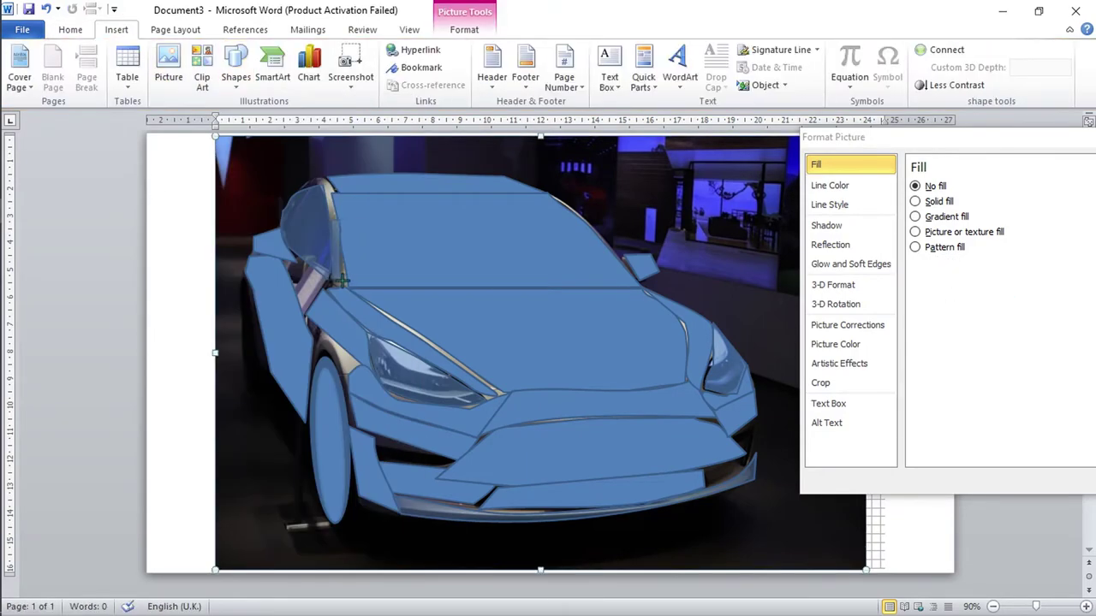
left_click_drag(330, 219, 338, 288)
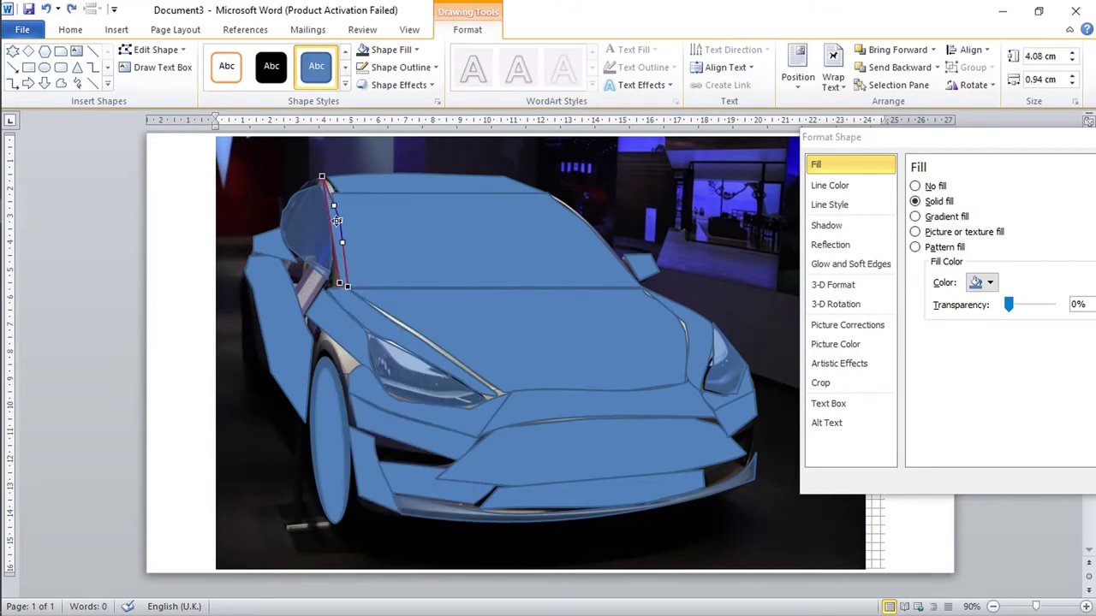
left_click(239, 410)
Draw a thin oval at the car's left edge, undoing an accidental photo resize.
left_click(116, 29)
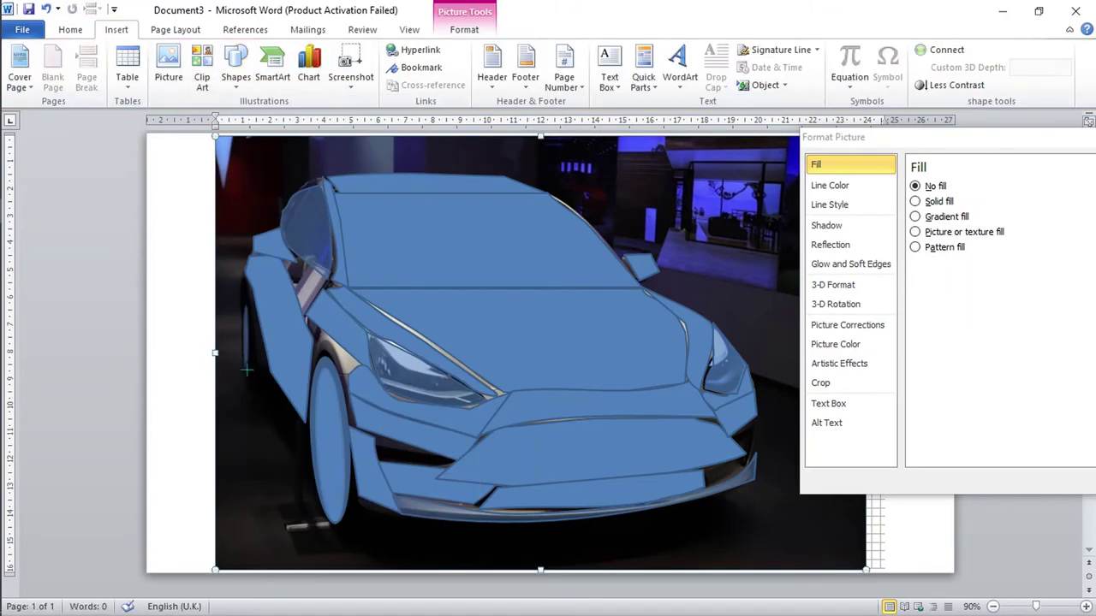
left_click(257, 73)
left_click(266, 107)
left_click_drag(242, 285, 257, 399)
left_click(865, 568)
left_click_drag(865, 569, 405, 263)
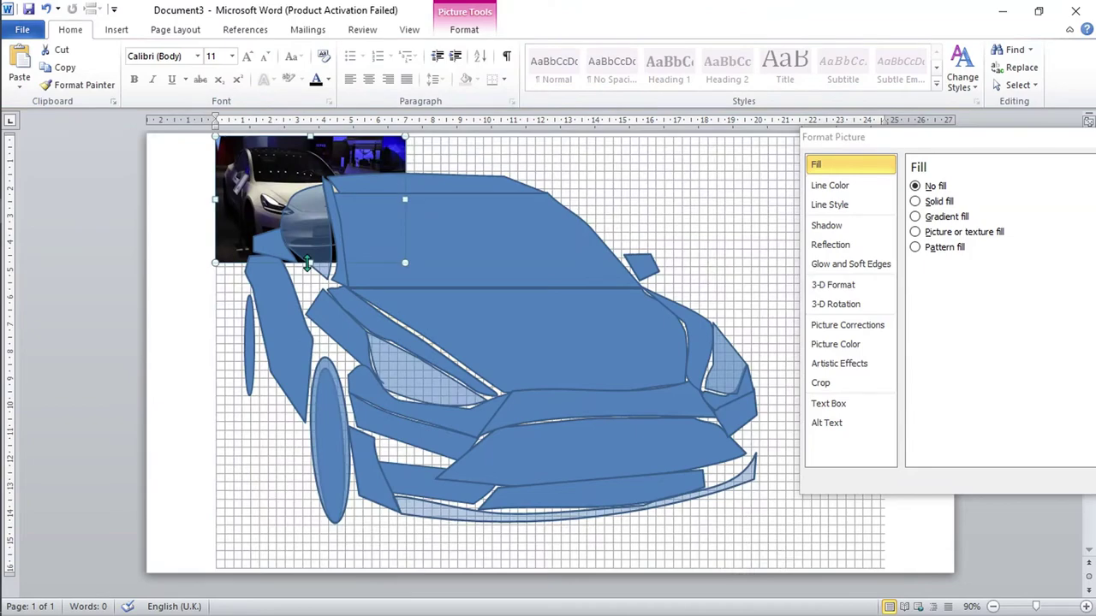
key("ctrl+z")
Add a small rectangle near the left mirror and adjust a fender outline point.
left_click(116, 29)
left_click(236, 60)
left_click(244, 110)
left_click_drag(283, 262, 323, 292)
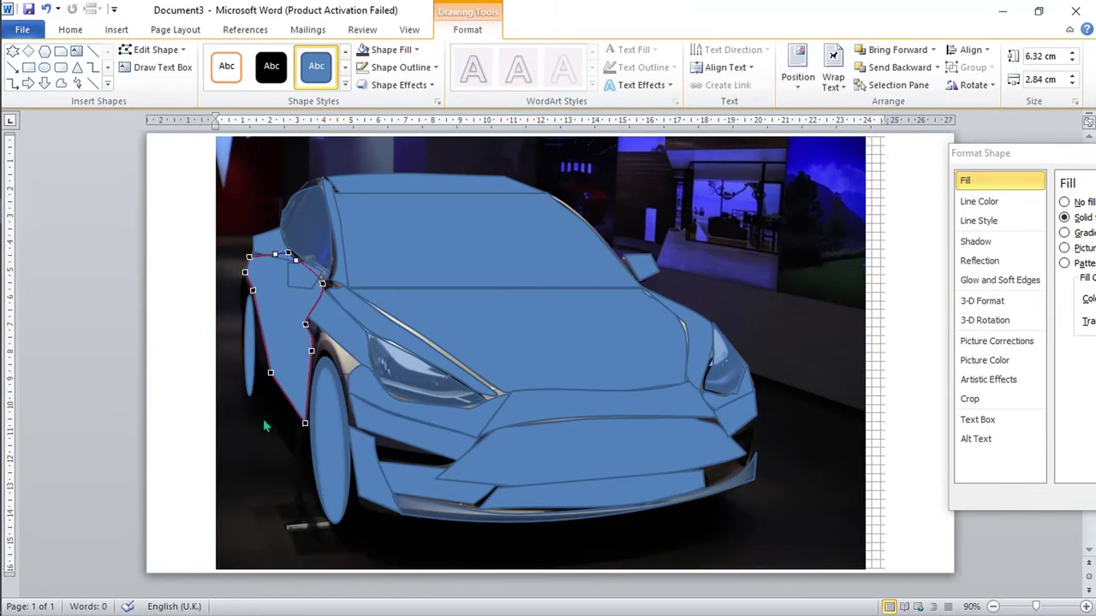
left_click(314, 349)
left_click(116, 29)
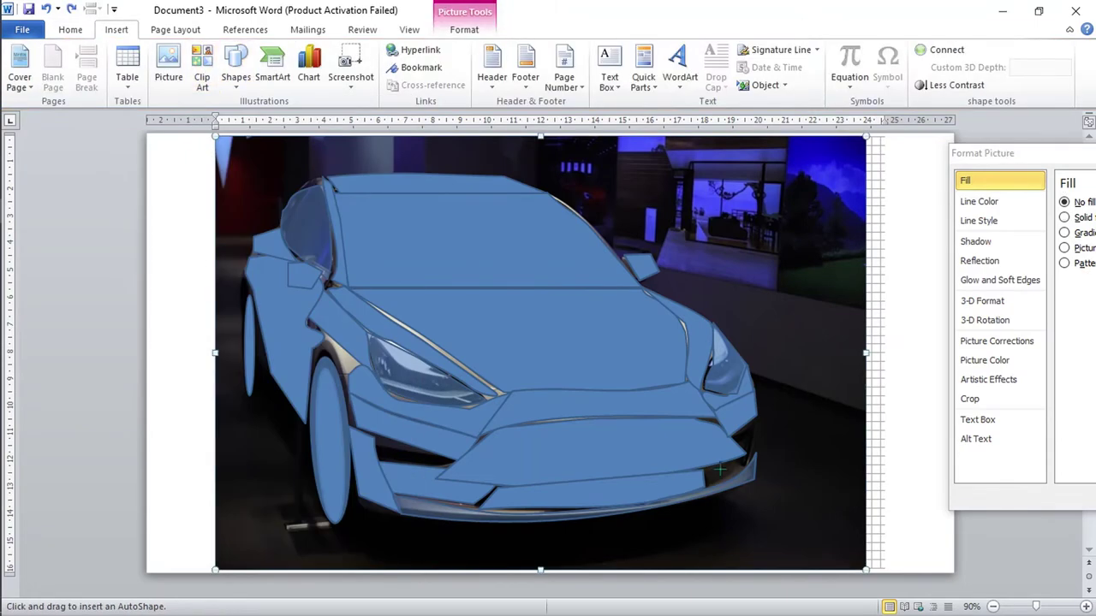
left_click(237, 69)
Add tiny pieces at the bumper's right corner and by the left air intake.
left_click_drag(703, 466, 736, 478)
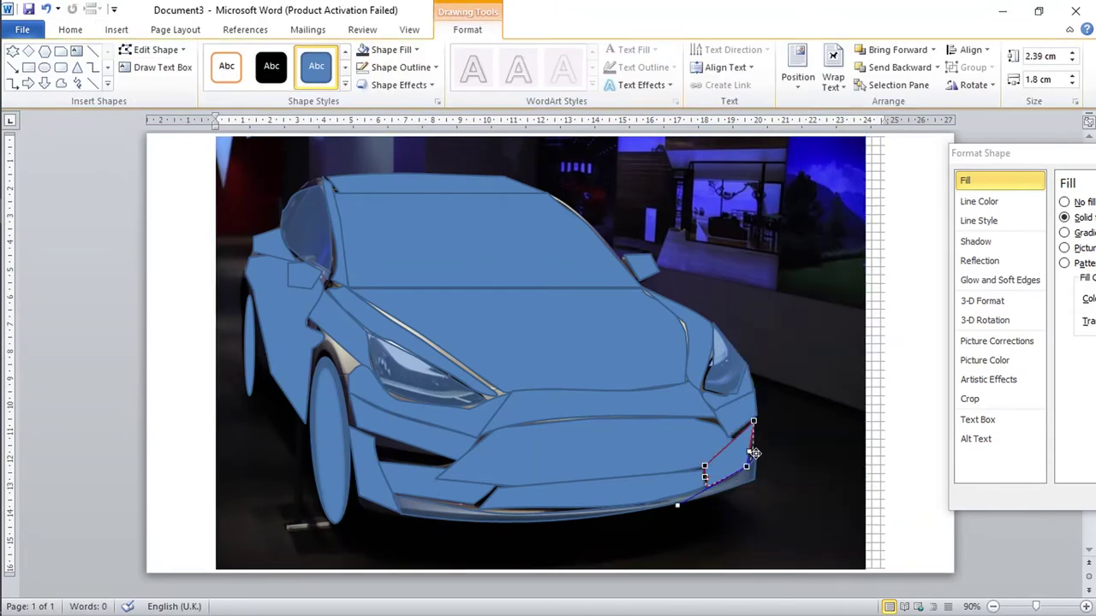
left_click(116, 29)
left_click(237, 68)
left_click_drag(381, 438, 428, 463)
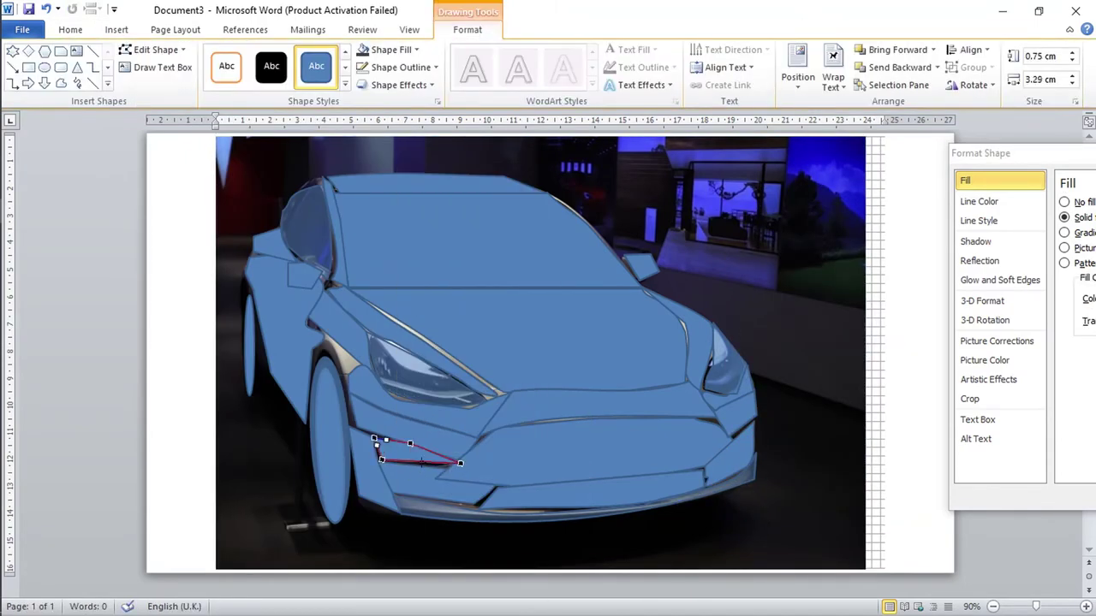
left_click(117, 29)
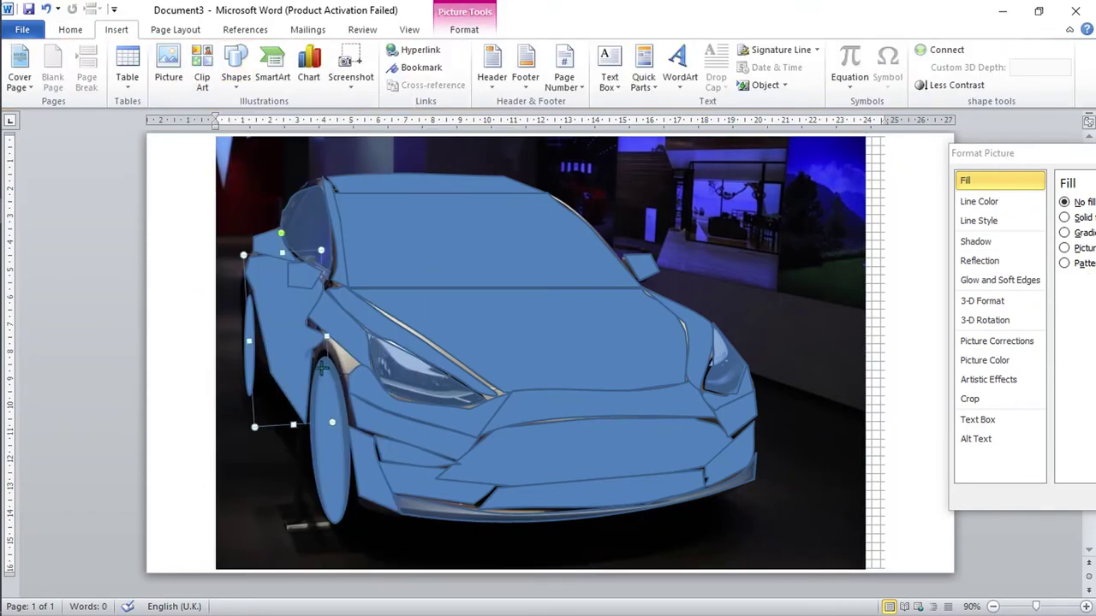
left_click(237, 77)
Draw a shape over the left front fender, rotating and resizing it to fit the arch.
left_click_drag(294, 268, 379, 391)
left_click_drag(336, 330, 316, 376)
left_click_drag(342, 411, 354, 401)
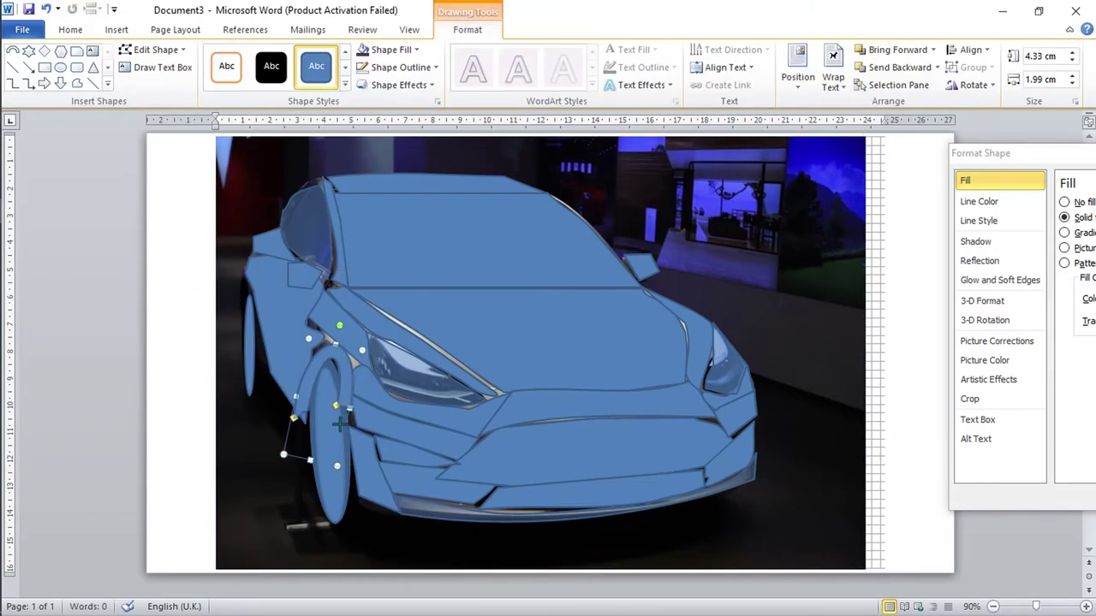
left_click_drag(338, 331, 327, 319)
left_click_drag(351, 412, 350, 399)
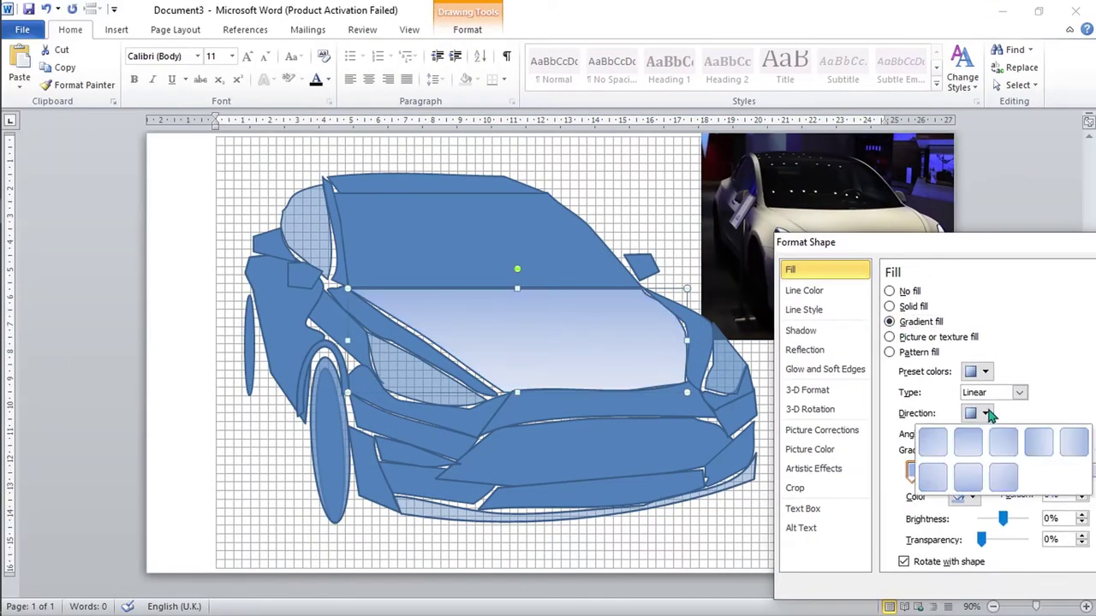
Give the hood a light white-to-grey gradient with no outline and the middle stop at 64%.
left_click(951, 361)
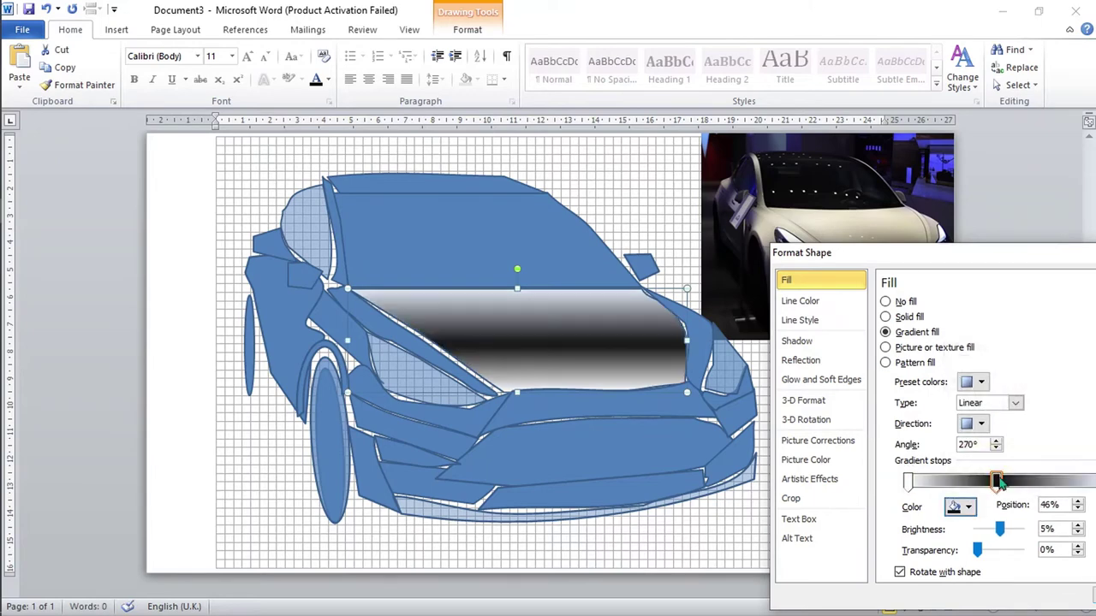
left_click(964, 507)
left_click(958, 364)
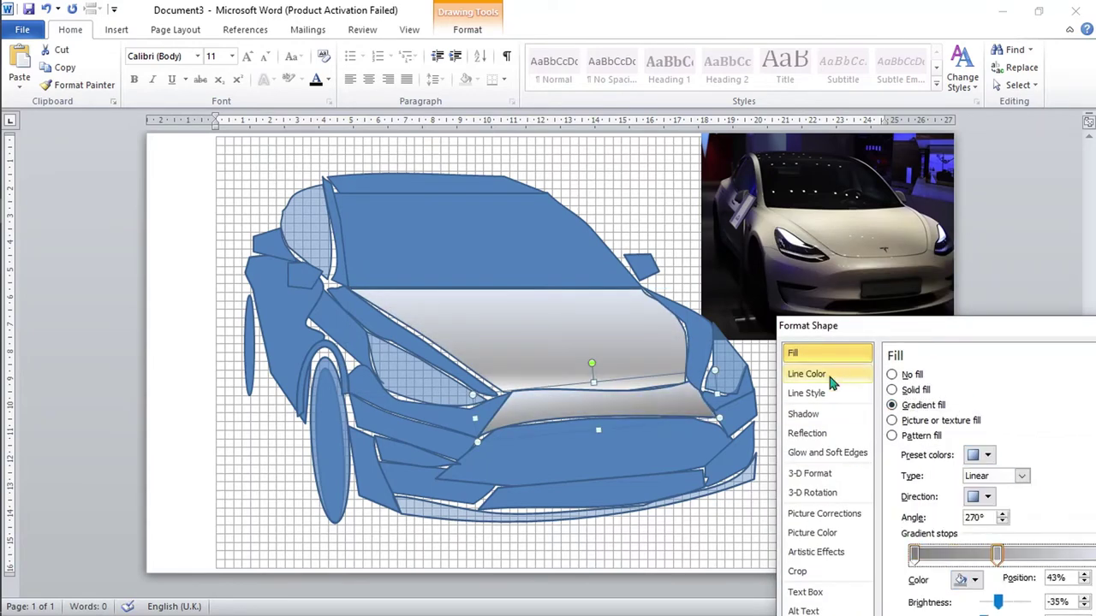
left_click(827, 374)
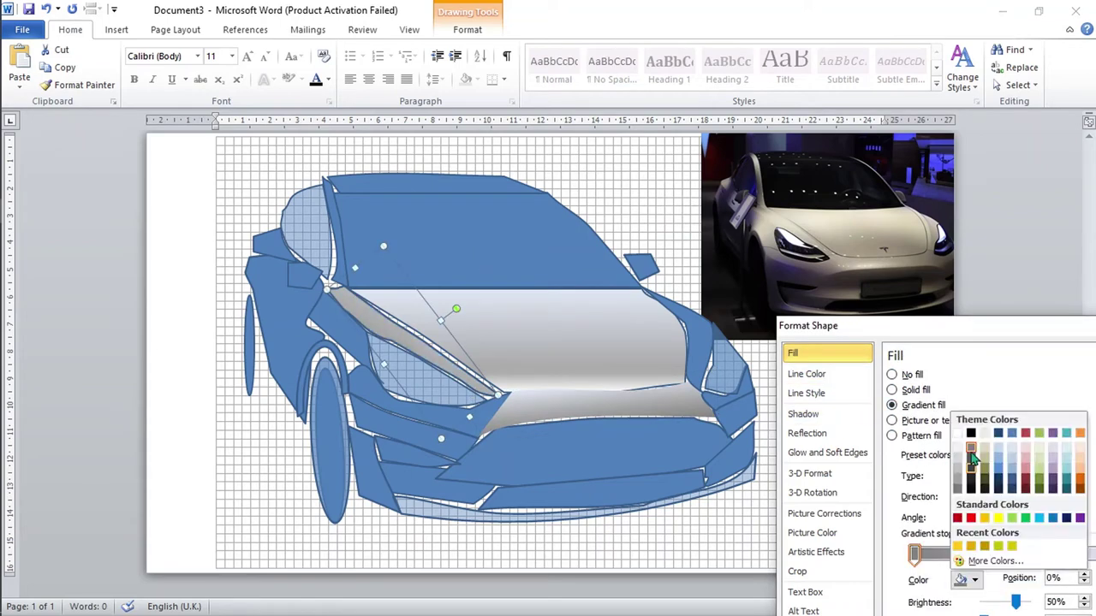
left_click_drag(997, 512, 1038, 514)
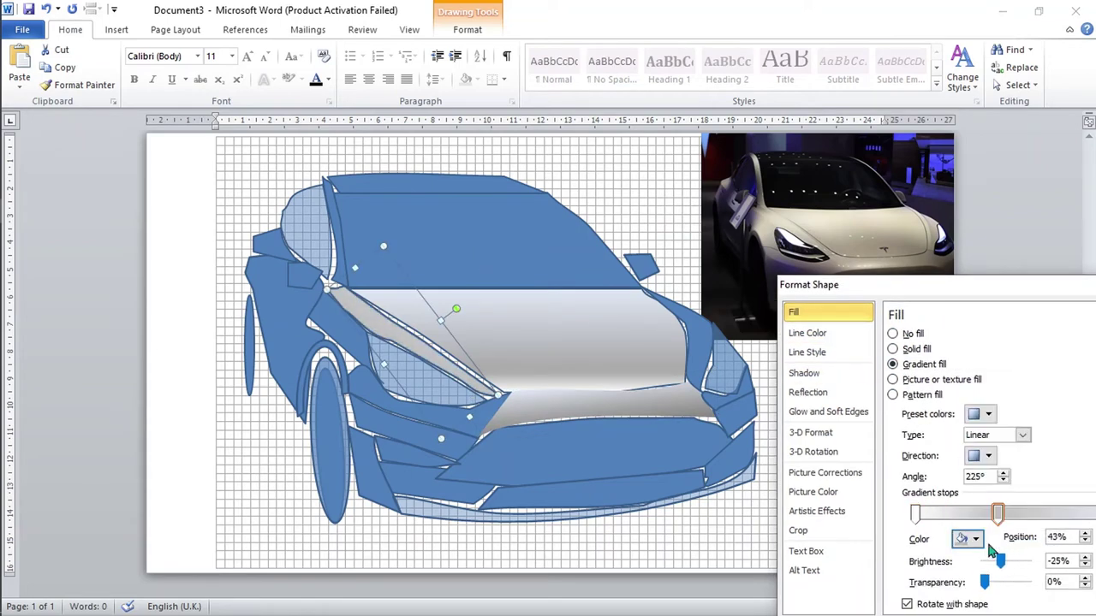
Remove the outline from the right fender panel.
left_click(682, 338)
left_click(808, 333)
left_click(893, 333)
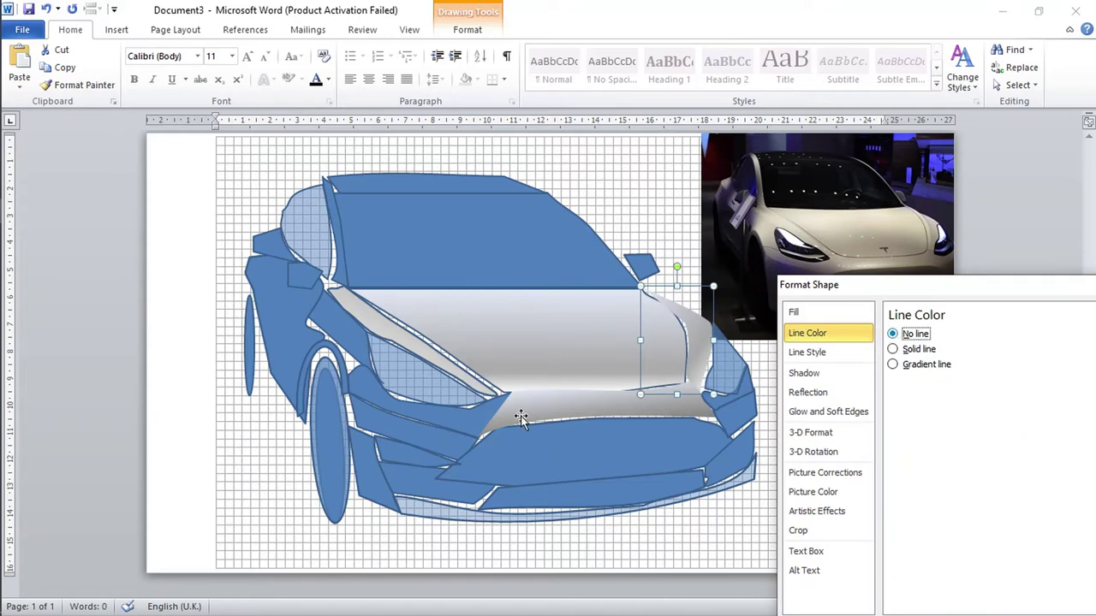
Give the panel beside the headlight and the left headlight panel gradient fills, adjusting the 68% stop.
left_click(521, 417)
left_click(811, 337)
left_click(985, 564)
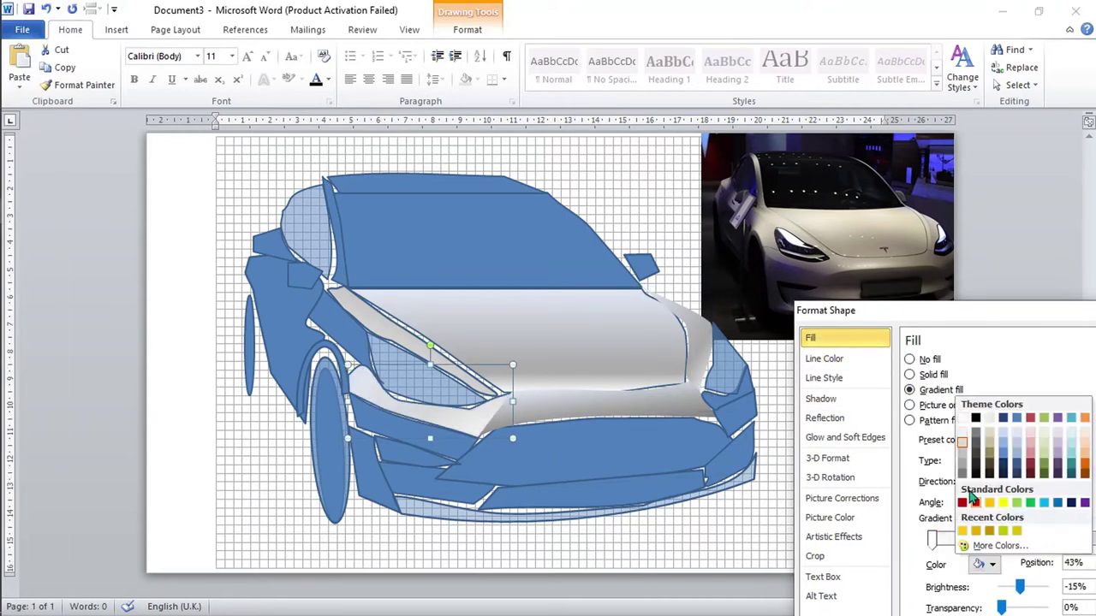
key("Escape")
left_click(1061, 538)
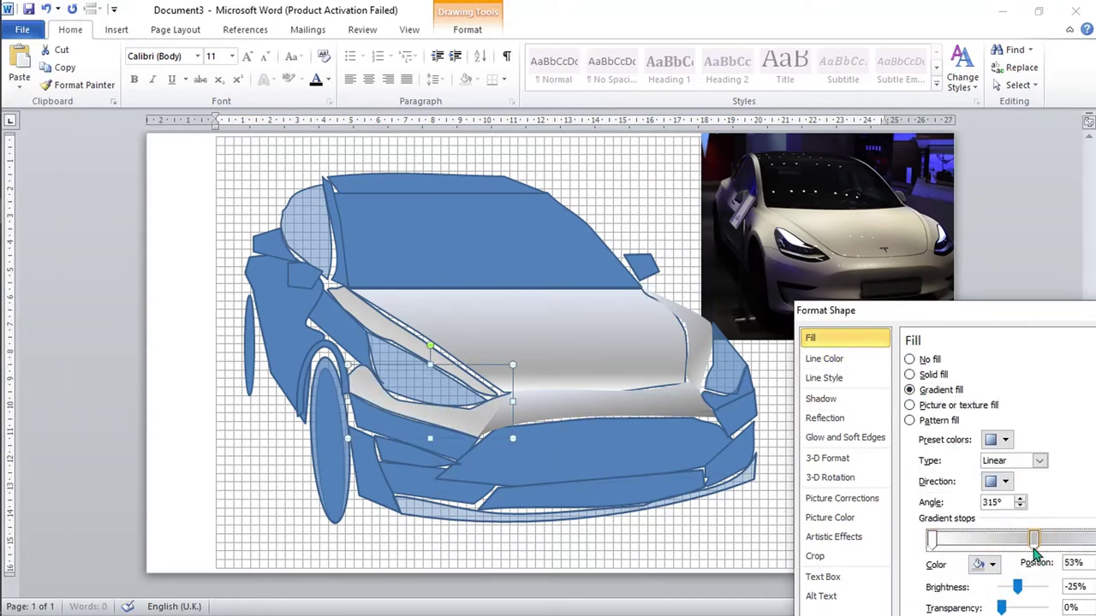
key("Tab")
left_click(933, 390)
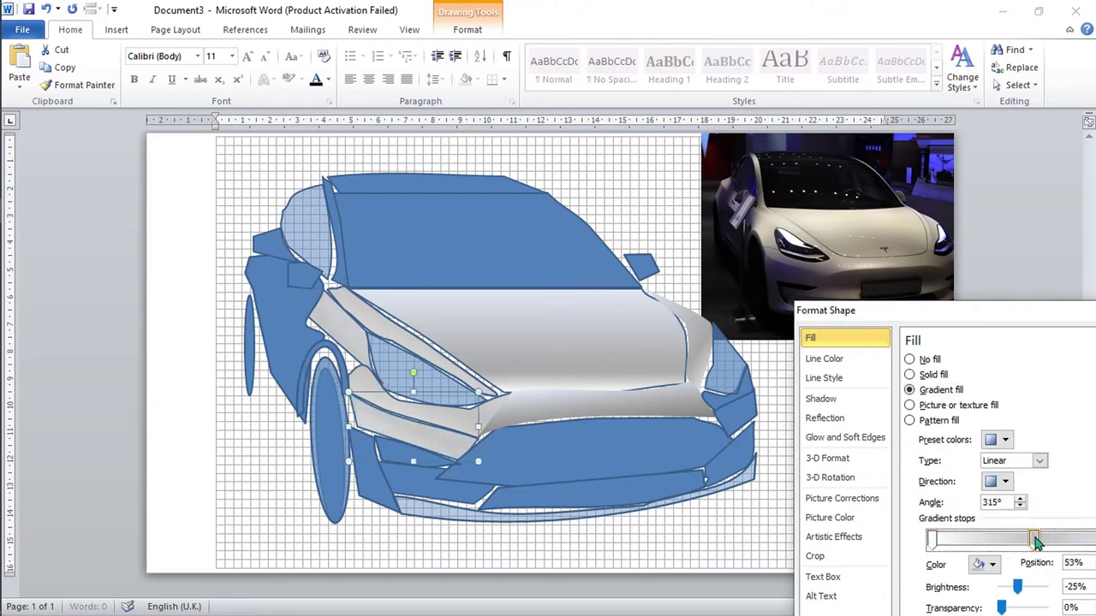
Switch the lower front shape to a gradient fill and lighten its first stop.
double_click(635, 451)
left_click(810, 337)
left_click(909, 389)
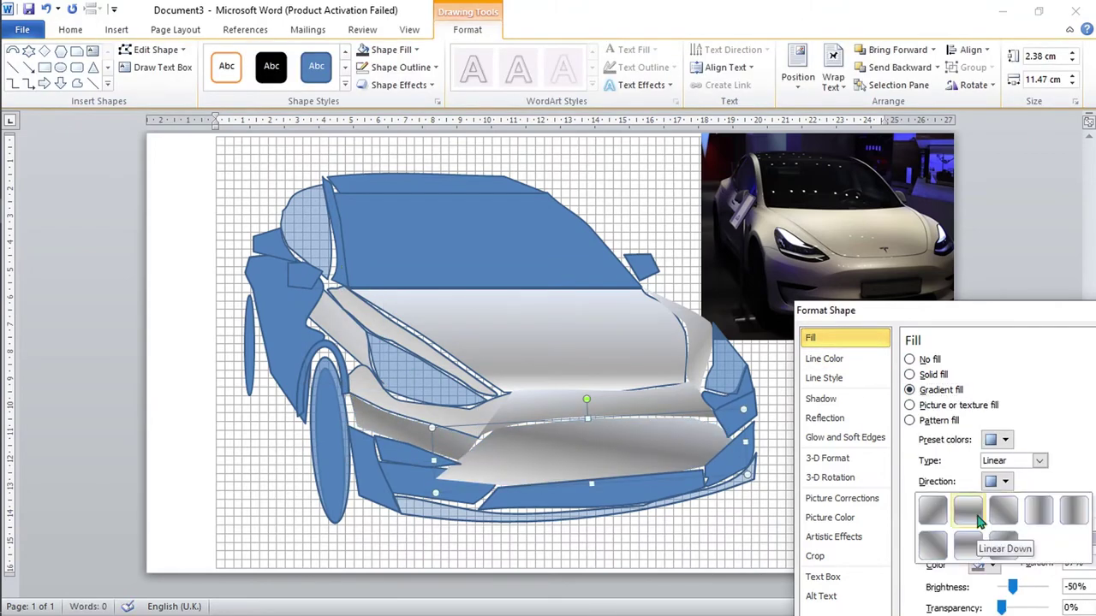
left_click(939, 539)
left_click_drag(941, 543, 962, 553)
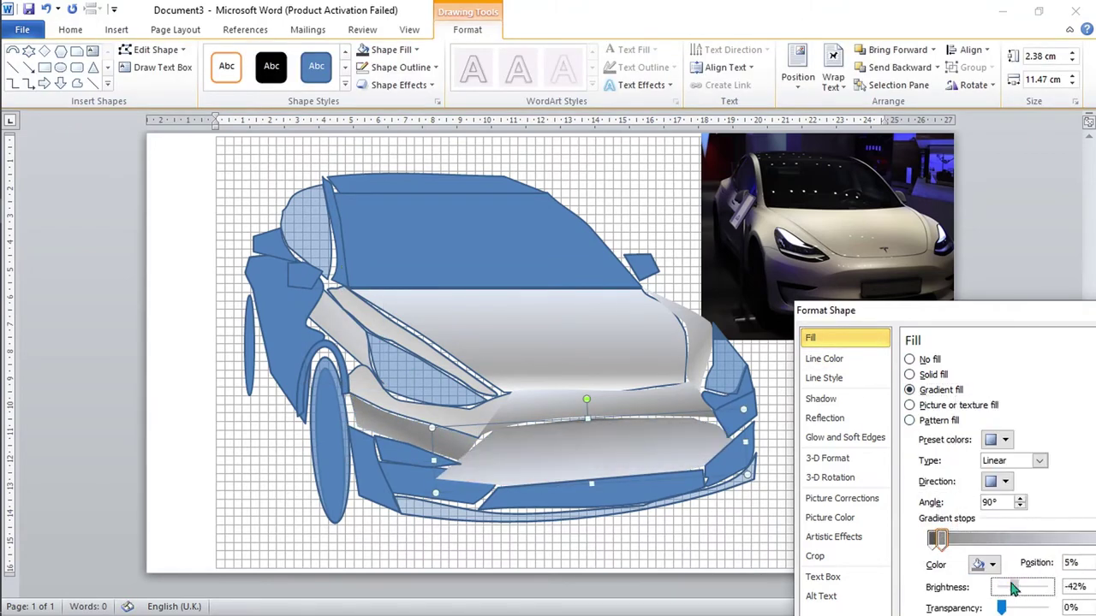
Give the lower-left front panel a darker gradient fill with no outline.
left_click(376, 453)
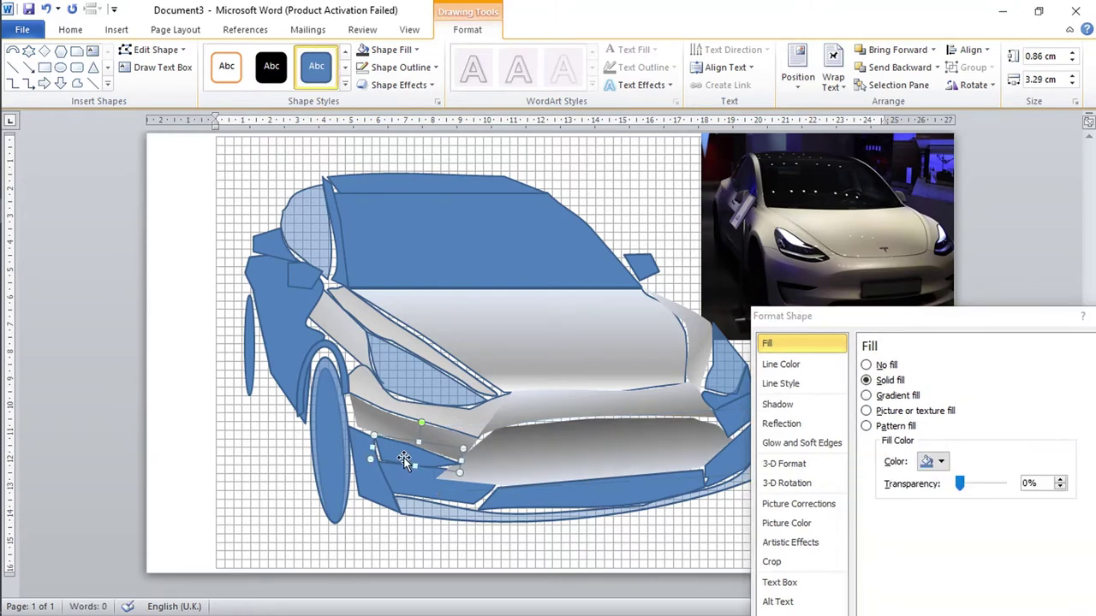
left_click(866, 395)
left_click(780, 364)
left_click(767, 343)
left_click_drag(888, 546, 945, 546)
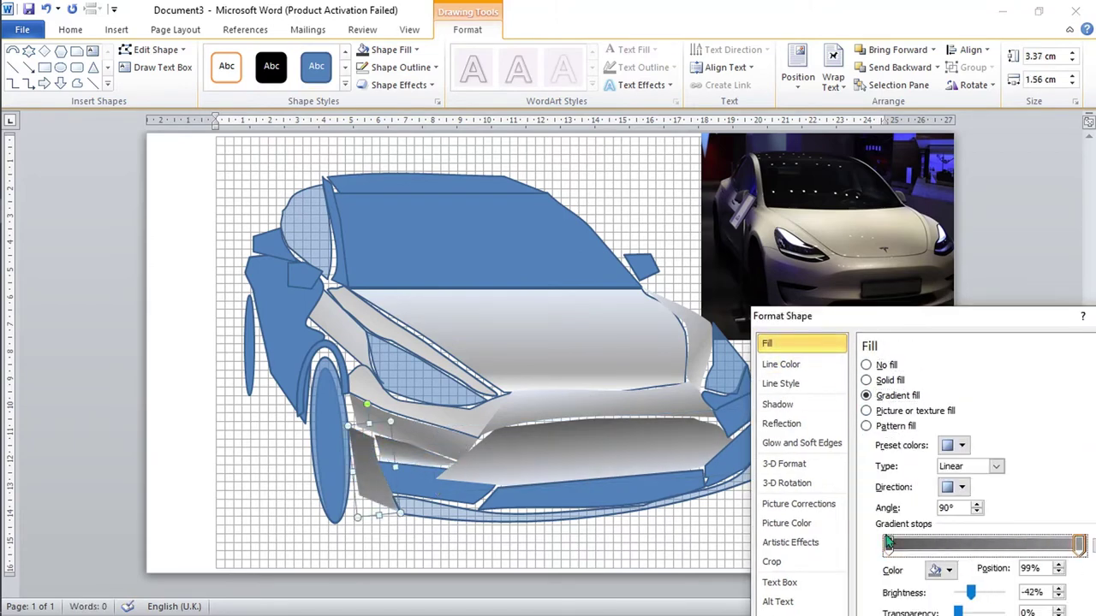
Switch the lower bumper strip to a gradient fill.
left_click(411, 510)
left_click(866, 395)
left_click(898, 546)
Give the left fender a gradient fill without outline and adjust its gradient stop.
left_click(781, 364)
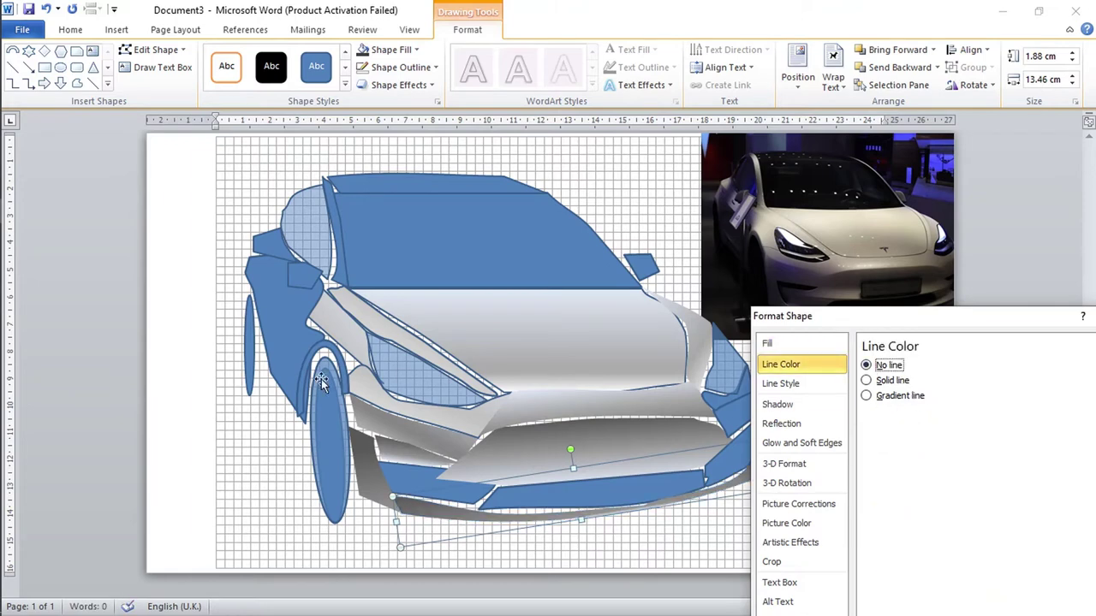
left_click(283, 299)
left_click(767, 343)
left_click(866, 395)
left_click_drag(899, 545, 932, 546)
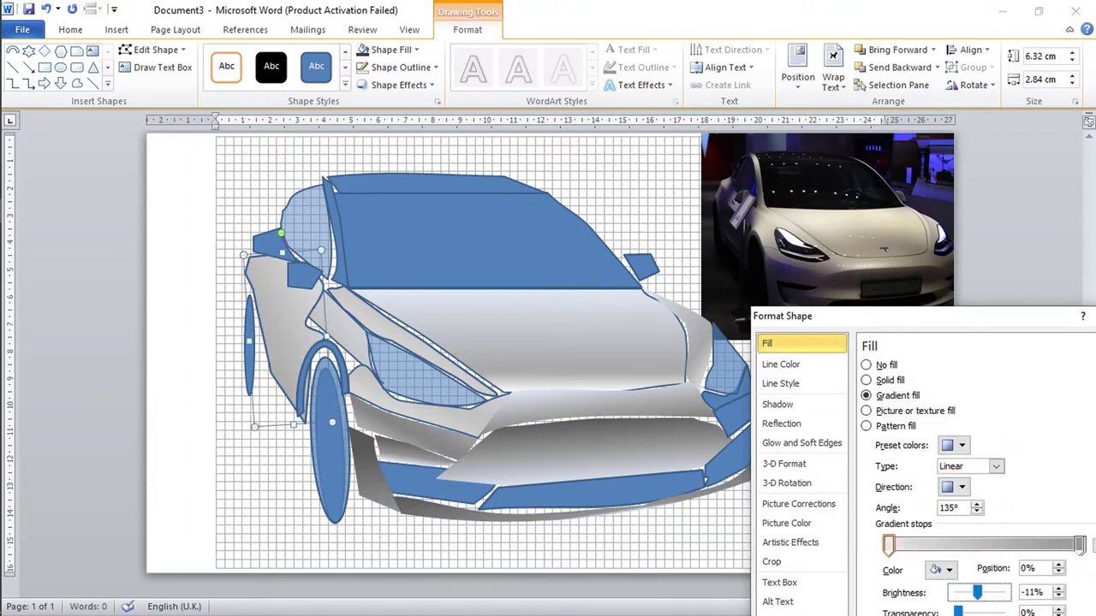
Apply a gradient fill to the right front panel by the headlight and remove its outline.
left_click(781, 364)
left_click_drag(804, 316, 890, 312)
left_click(853, 340)
left_click(743, 409)
Give the left mirror a gradient fill and remove its outline.
left_click(274, 245)
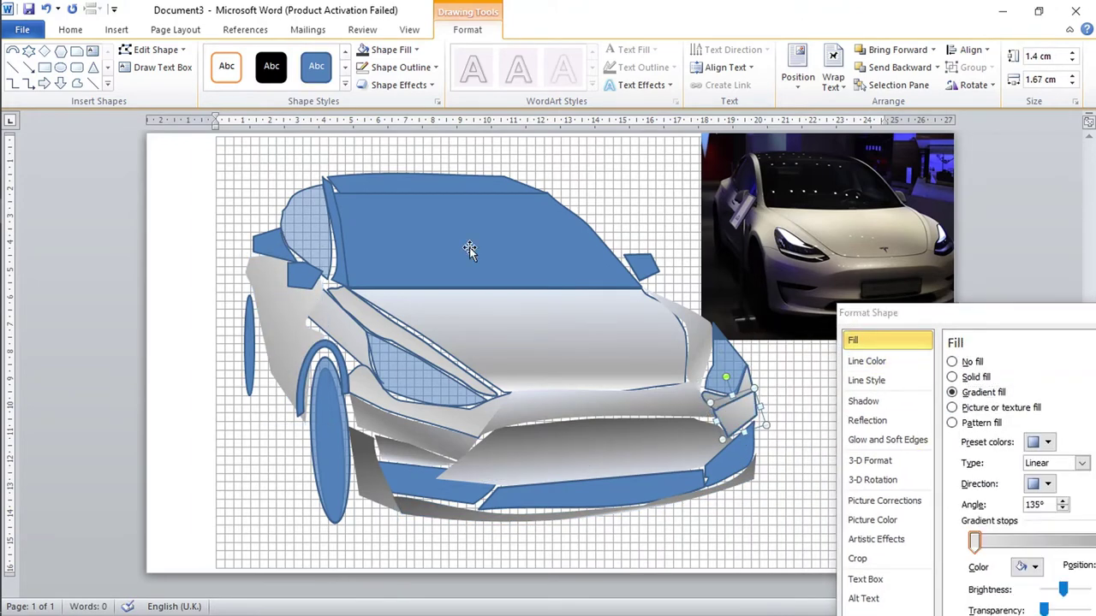
left_click(866, 360)
left_click(951, 361)
left_click(853, 340)
left_click(866, 360)
Give the front bumper a gradient fill and remove a left side shape's outline.
left_click(488, 469)
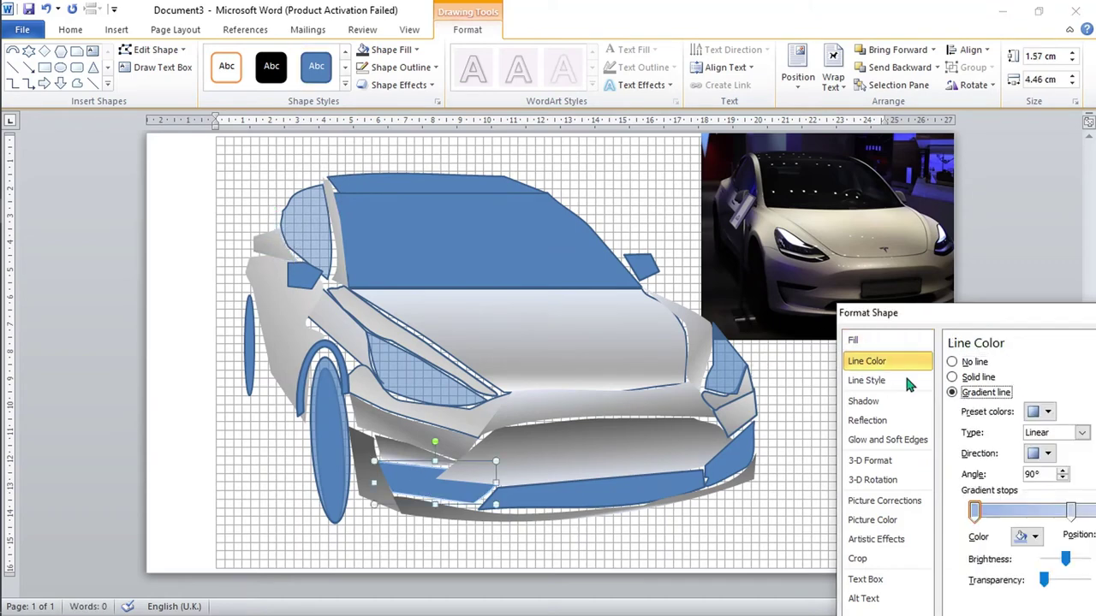
left_click(853, 340)
left_click(342, 377)
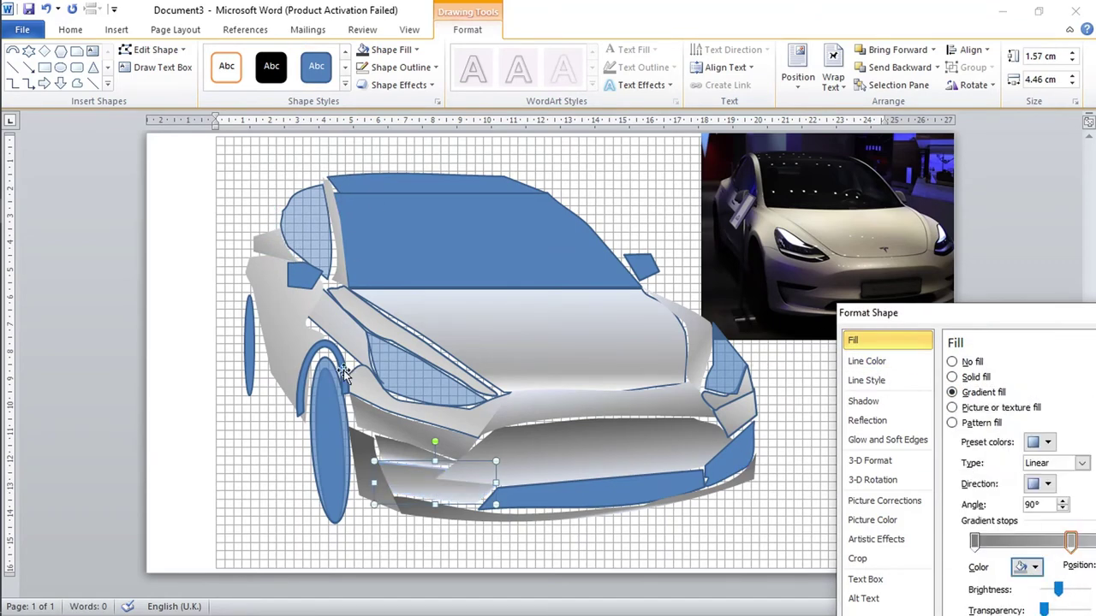
Switch the windshield to a gradient fill and adjust its stops.
left_click(867, 361)
left_click(951, 361)
left_click(488, 231)
left_click_drag(868, 312, 797, 249)
left_click(882, 328)
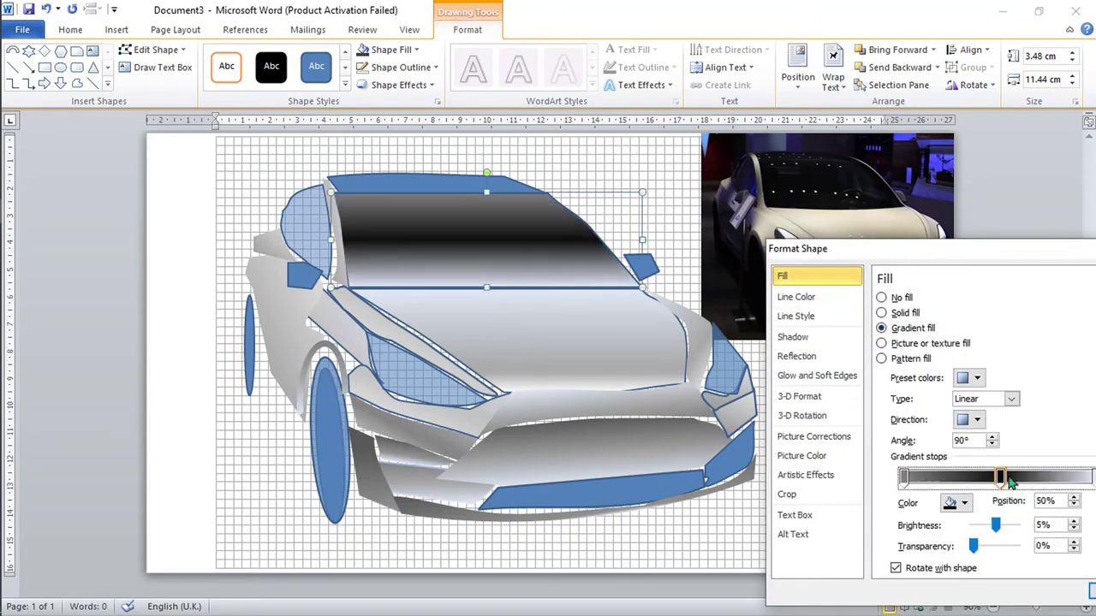
Darken the windshield gradient and give the roof a dark gradient without outline.
left_click_drag(1000, 477, 933, 477)
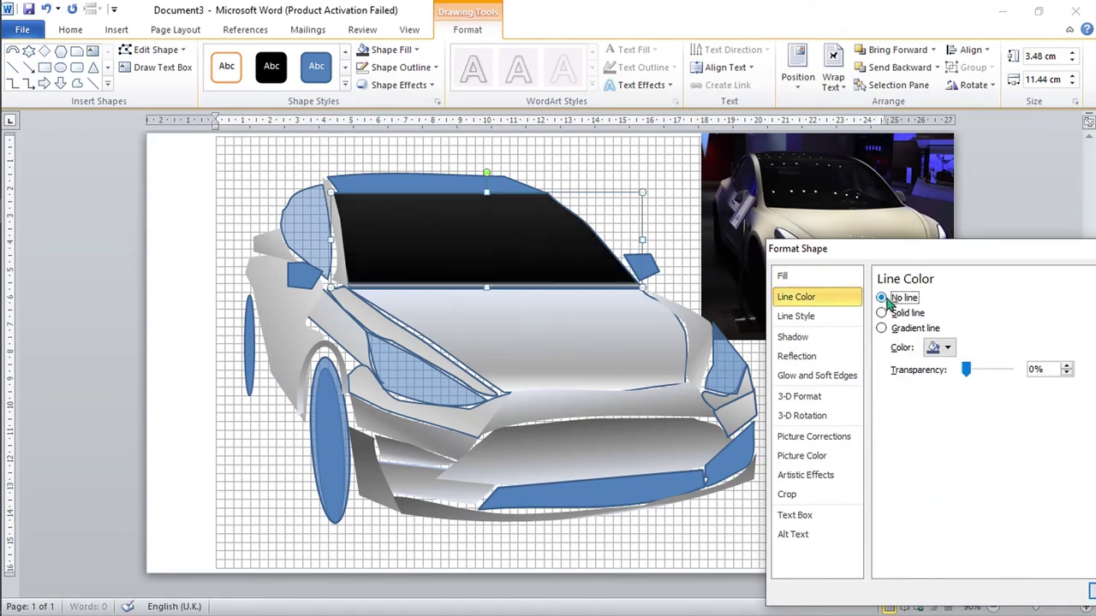
left_click(965, 504)
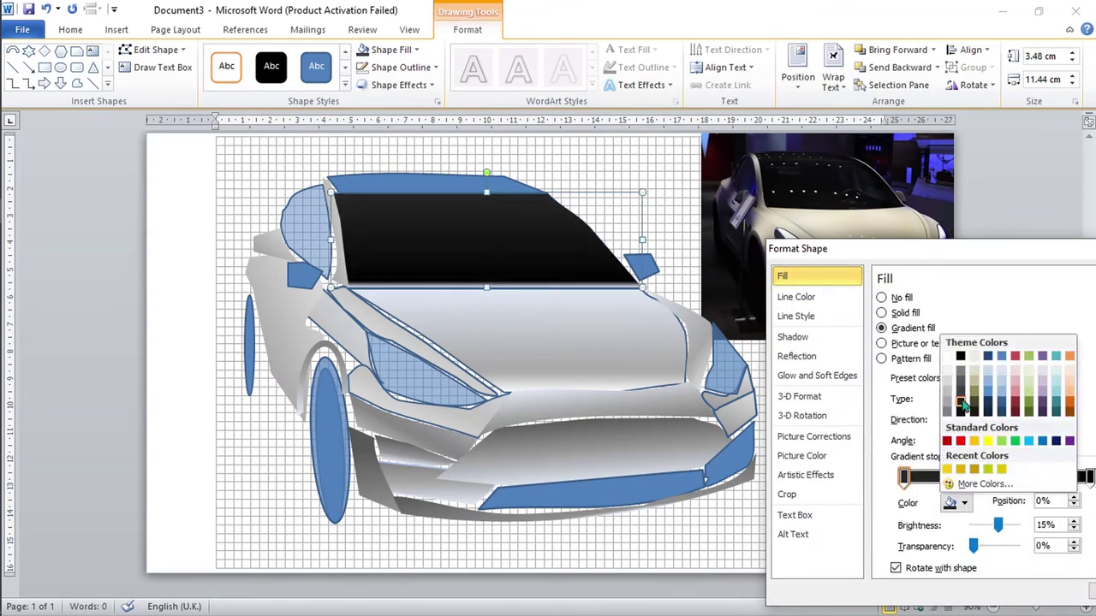
left_click(436, 181)
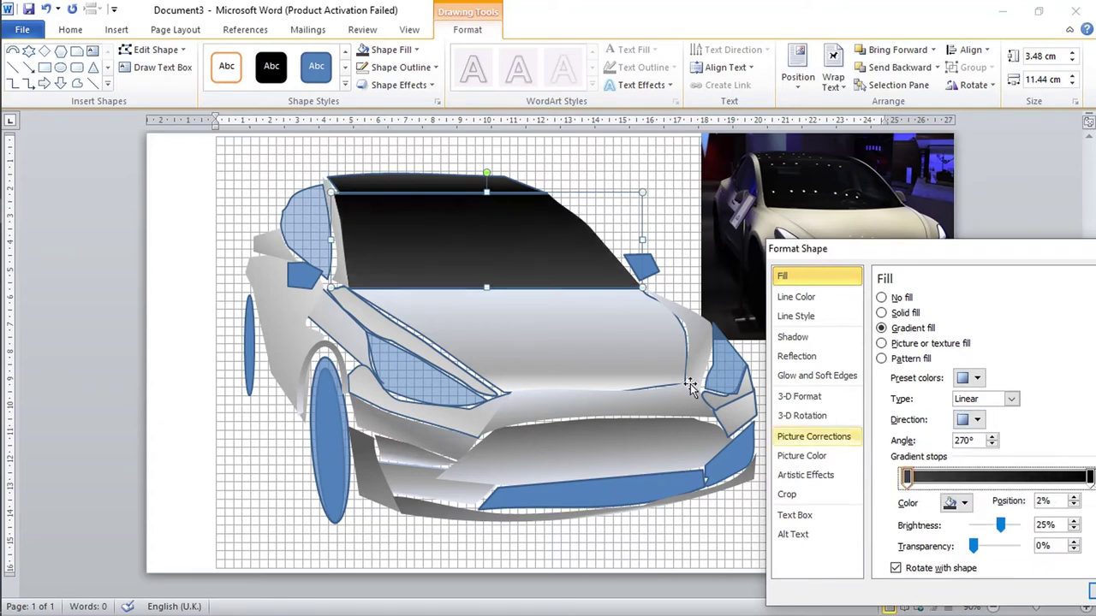
left_click(797, 296)
left_click(880, 313)
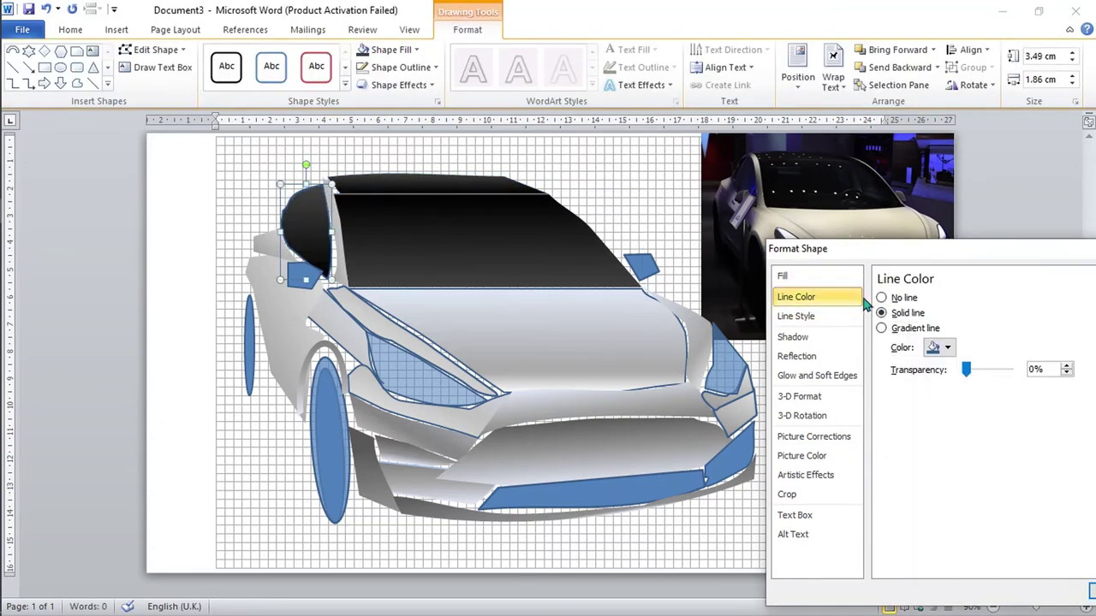
left_click(668, 334)
Make the right side mirror grey with no outline.
left_click(640, 265)
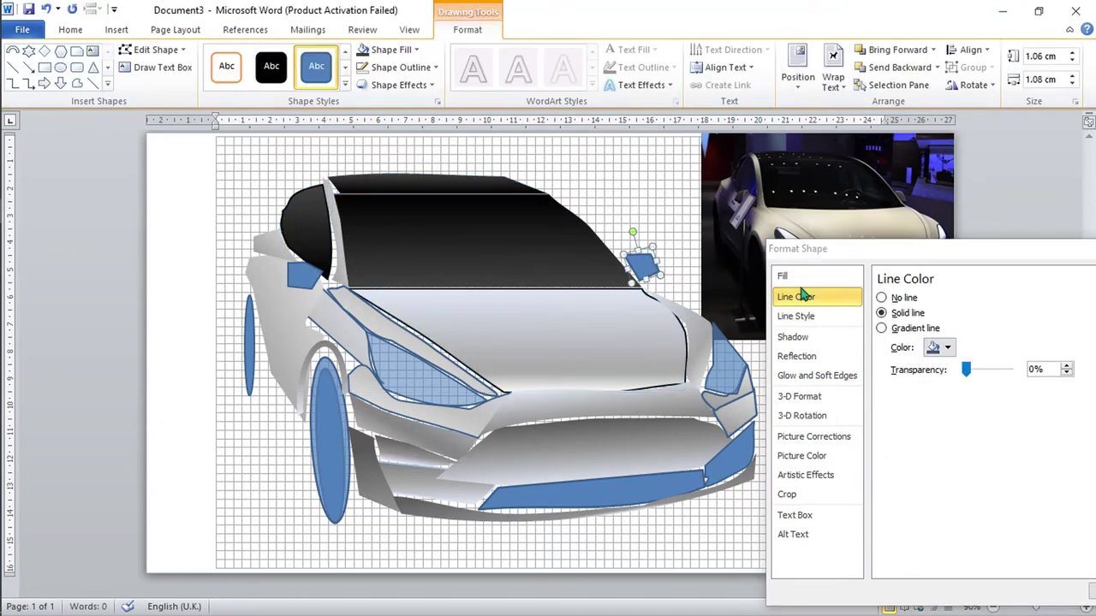
left_click(781, 276)
left_click(797, 296)
left_click(881, 297)
Set a dark gradient stop colour on the small shape beside the left pillar.
left_click(781, 275)
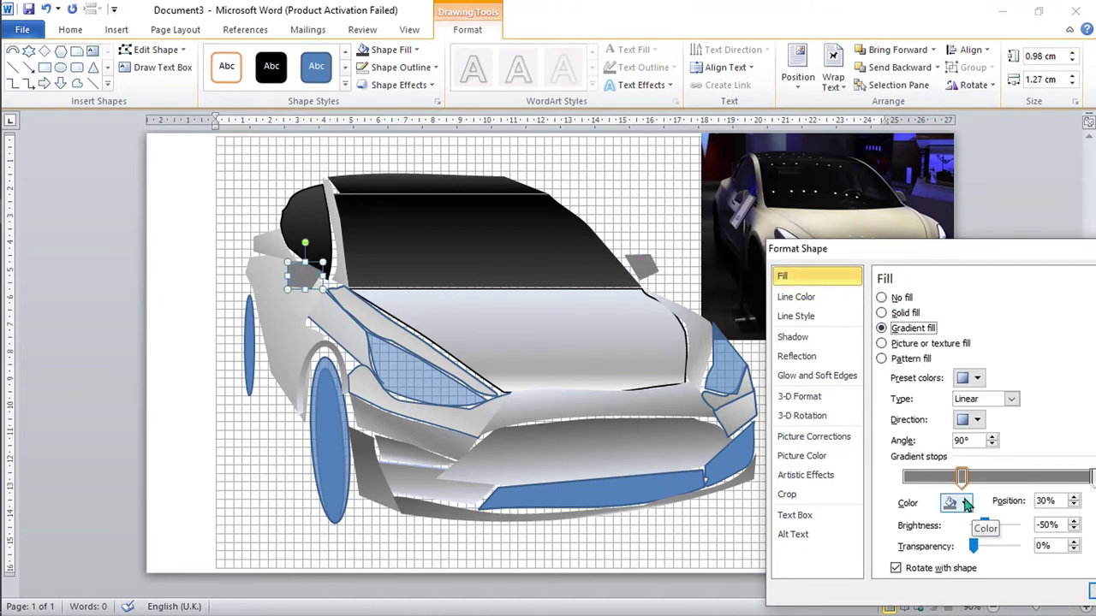
left_click(958, 502)
left_click(993, 403)
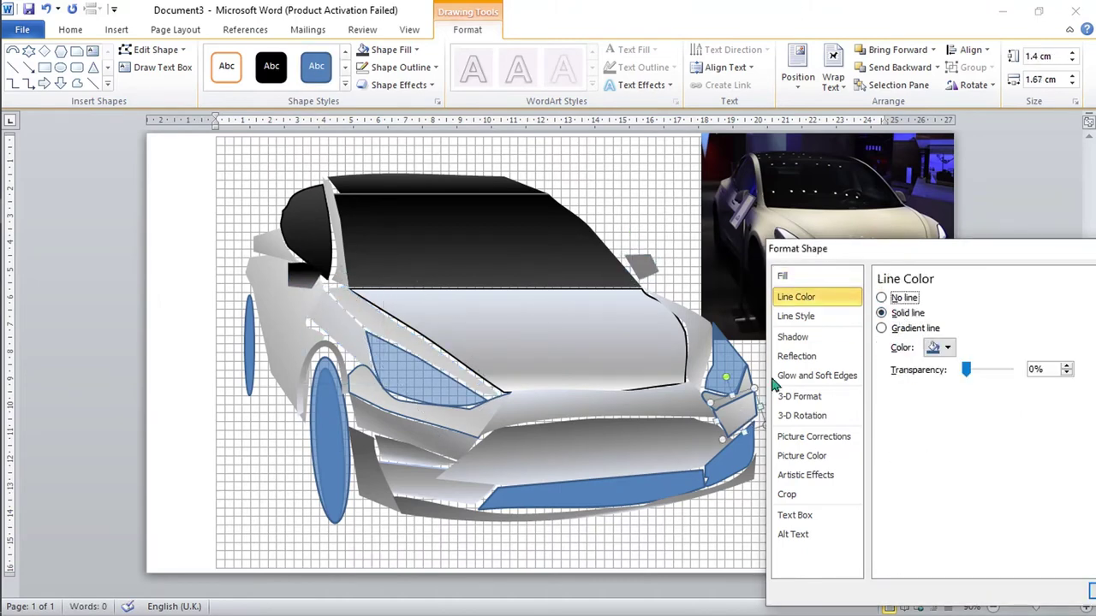
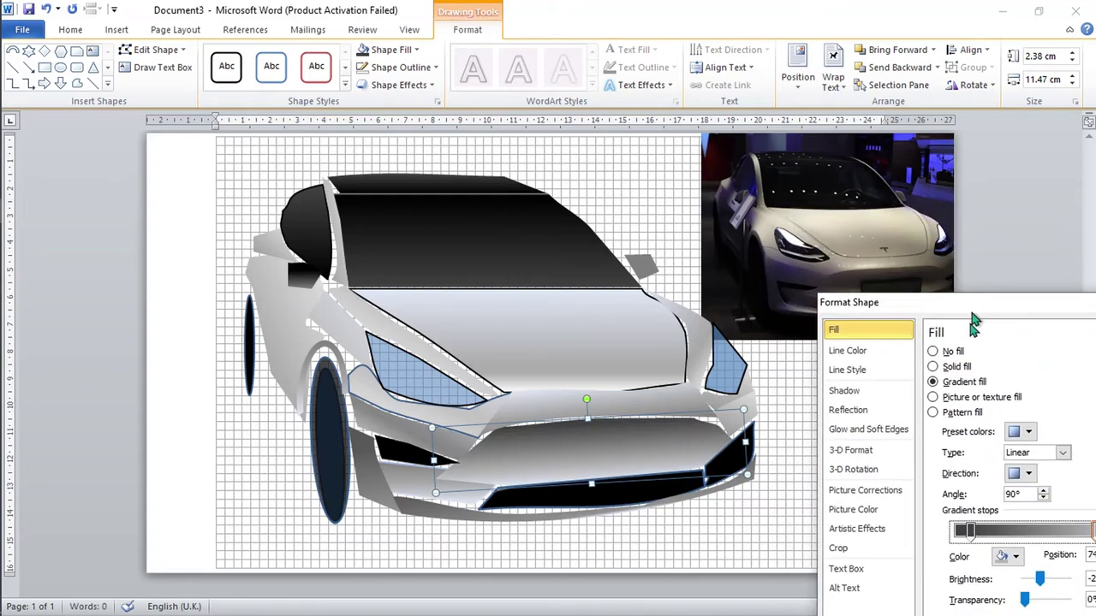
Select the thin hood-edge strip so its outline can be removed.
left_click(384, 315)
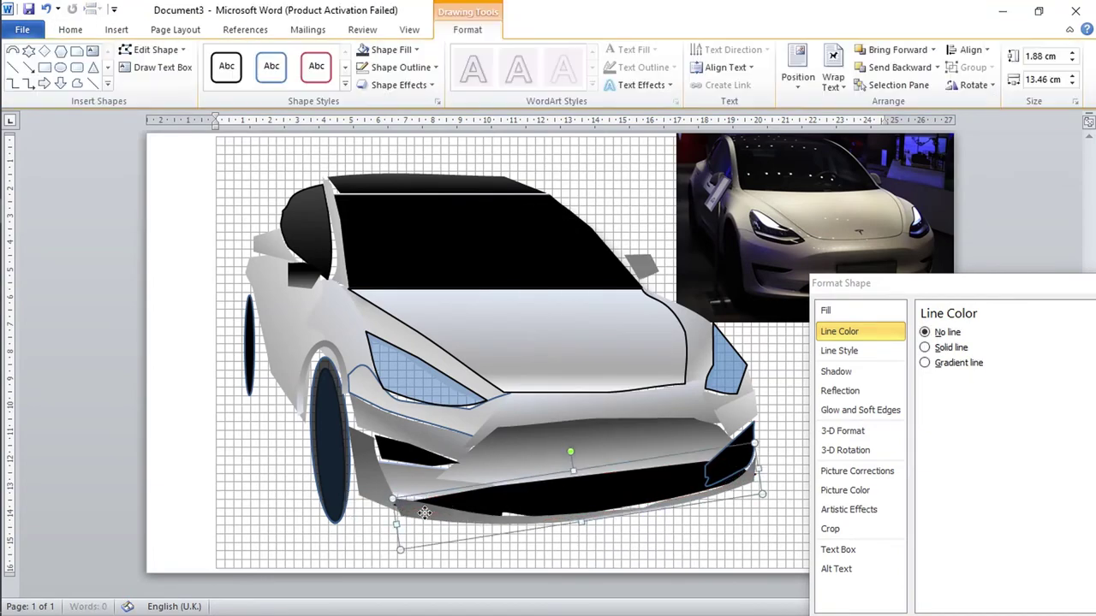
Remove outlines from the shape beside the headlight and the lower bumper shape.
left_click(351, 433)
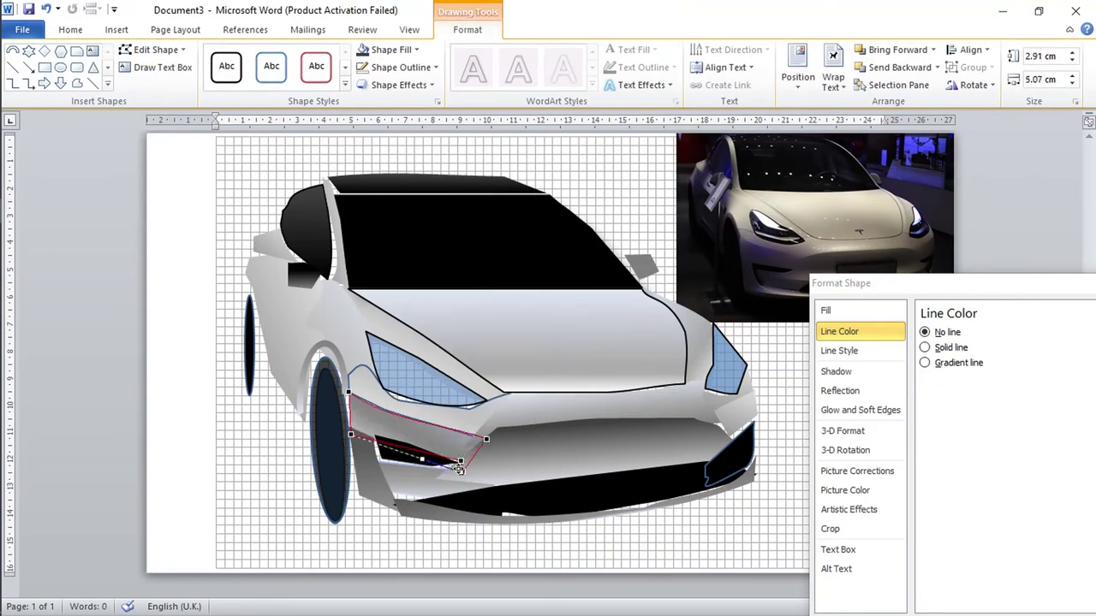
right_click(391, 498)
key("Escape")
left_click(387, 494)
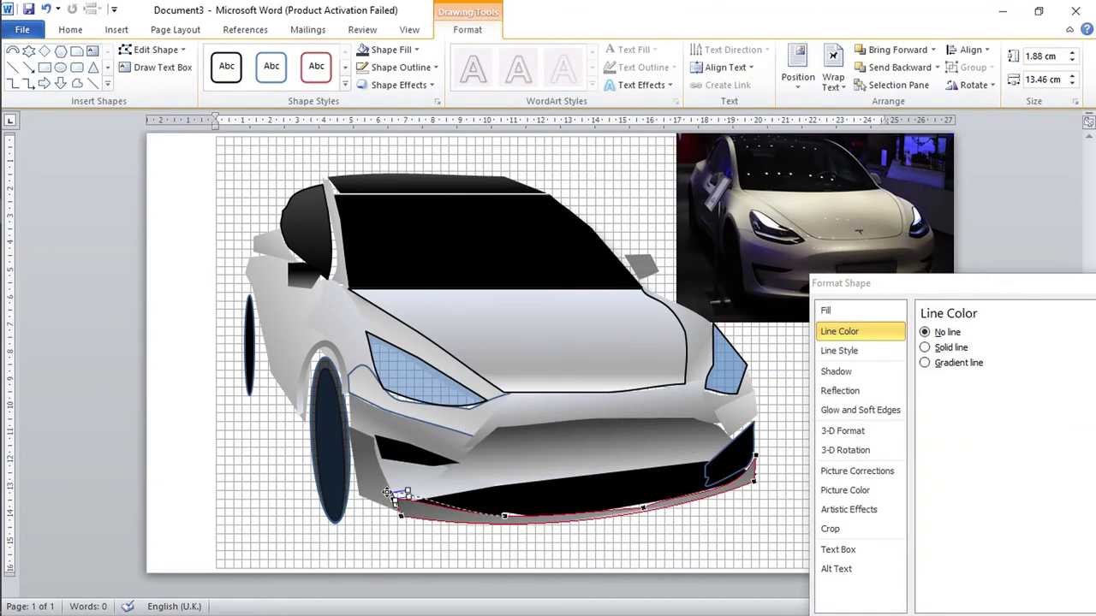
left_click(391, 183)
left_click(503, 193)
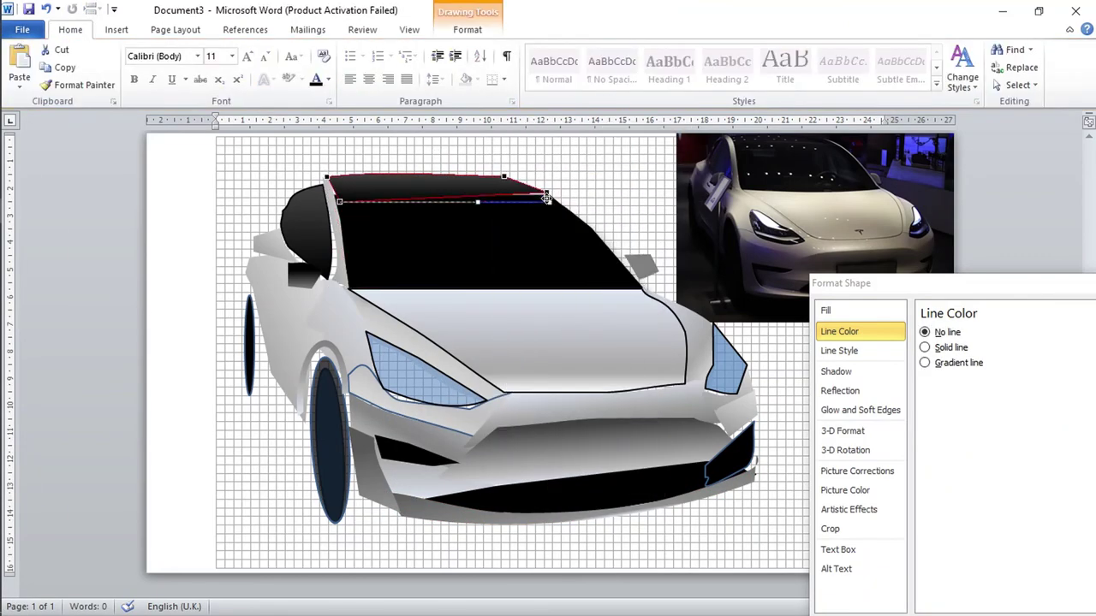
Remove outlines from the front intake, large front bumper, front wheel arch and hood shapes.
left_click(434, 453)
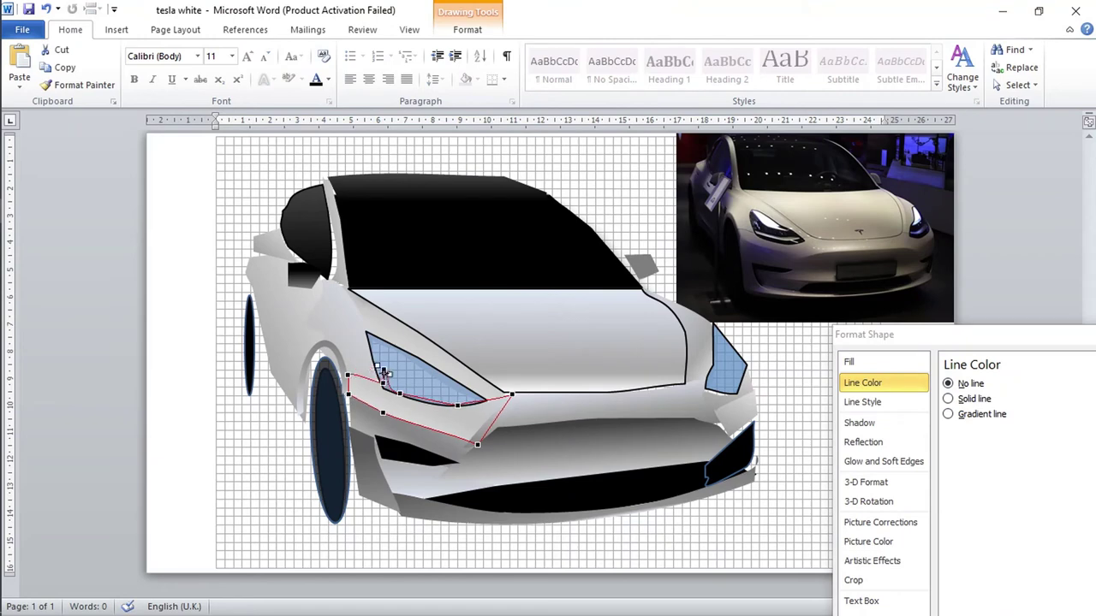
left_click(636, 437)
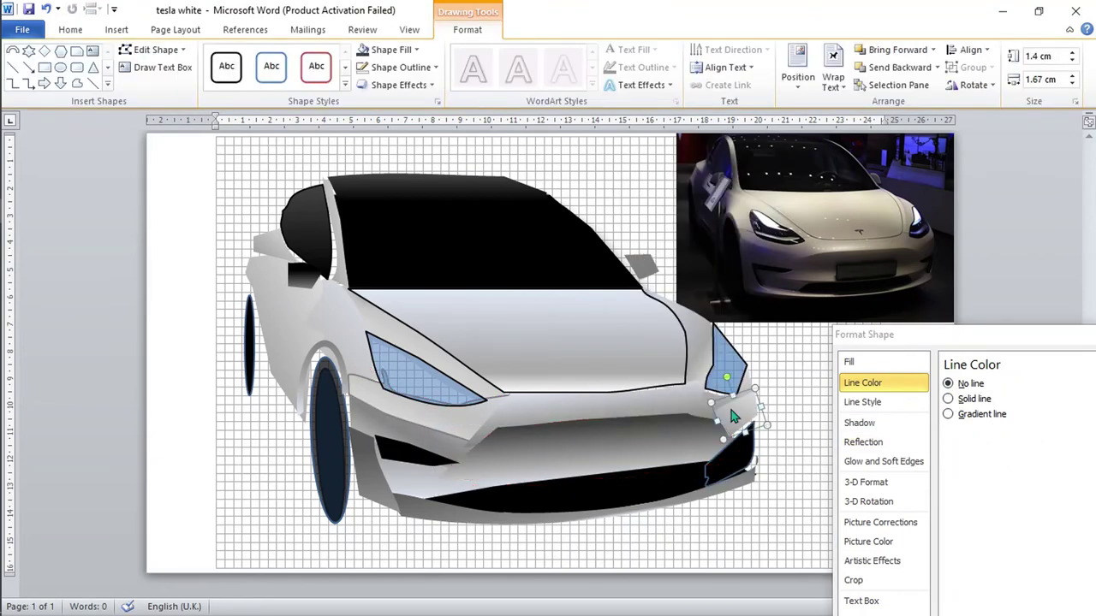
left_click(338, 394)
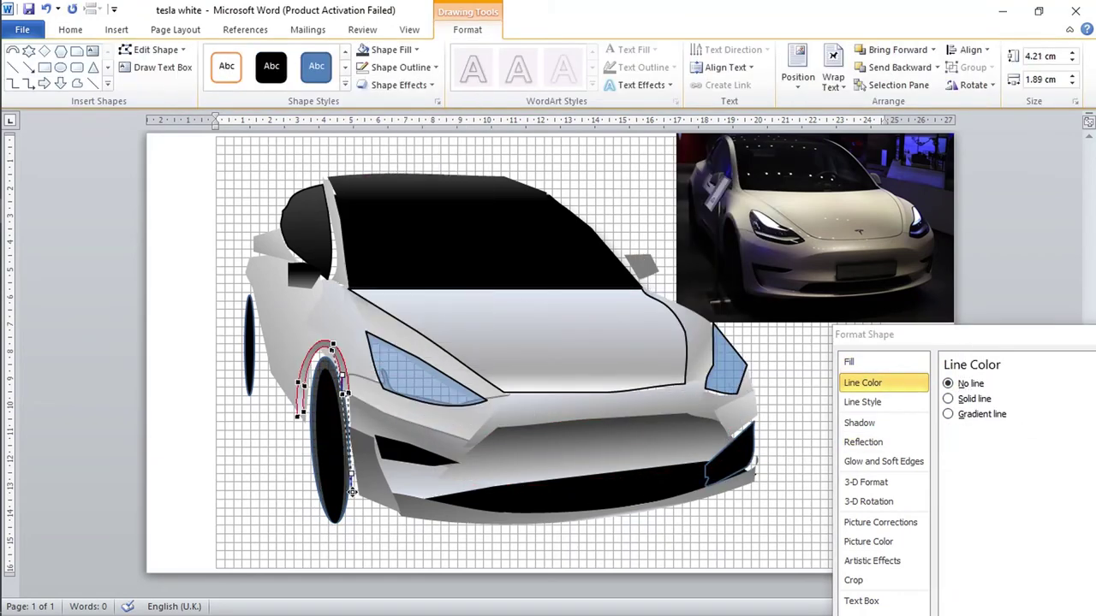
left_click(557, 345)
left_click(184, 163)
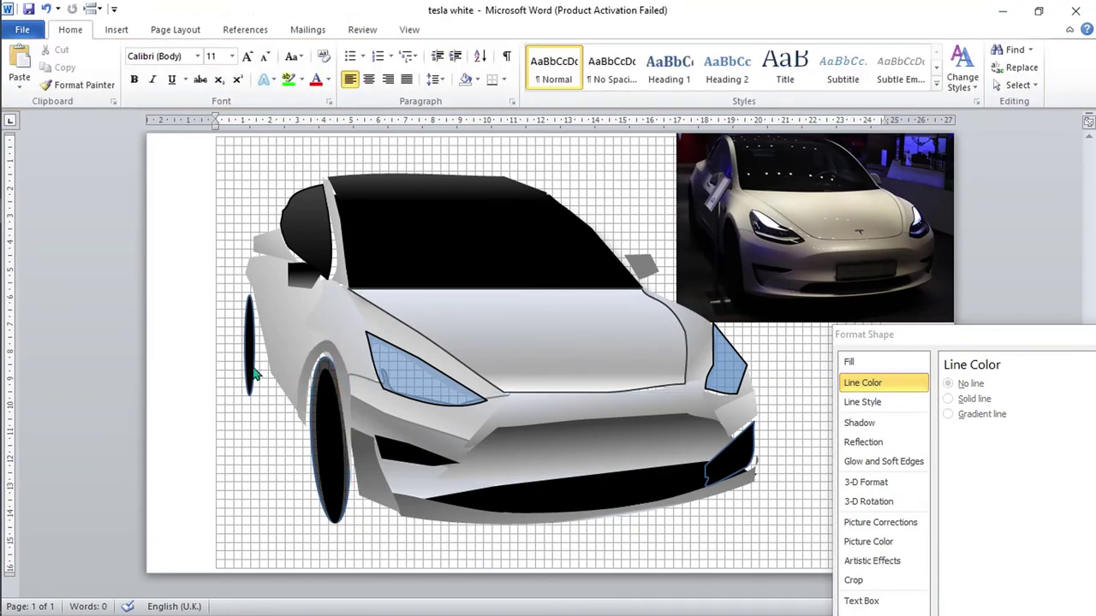
left_click(228, 154)
double_click(227, 150)
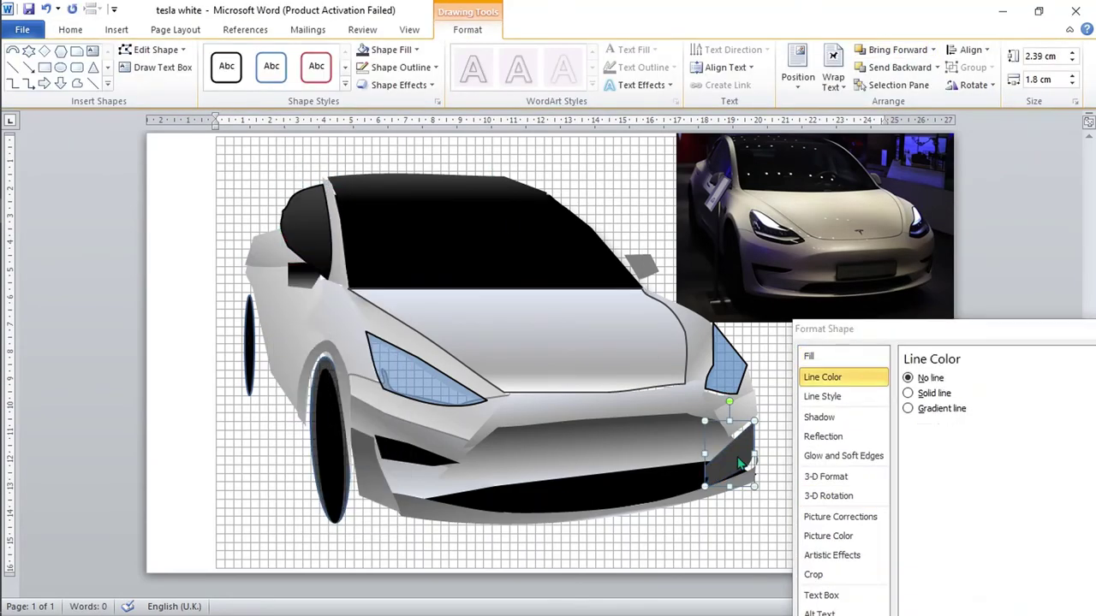
Send the dark bumper shape back, edit the grille's points, and shrink and lighten the front wheel's shadow.
left_click(899, 68)
right_click(591, 428)
left_click(631, 208)
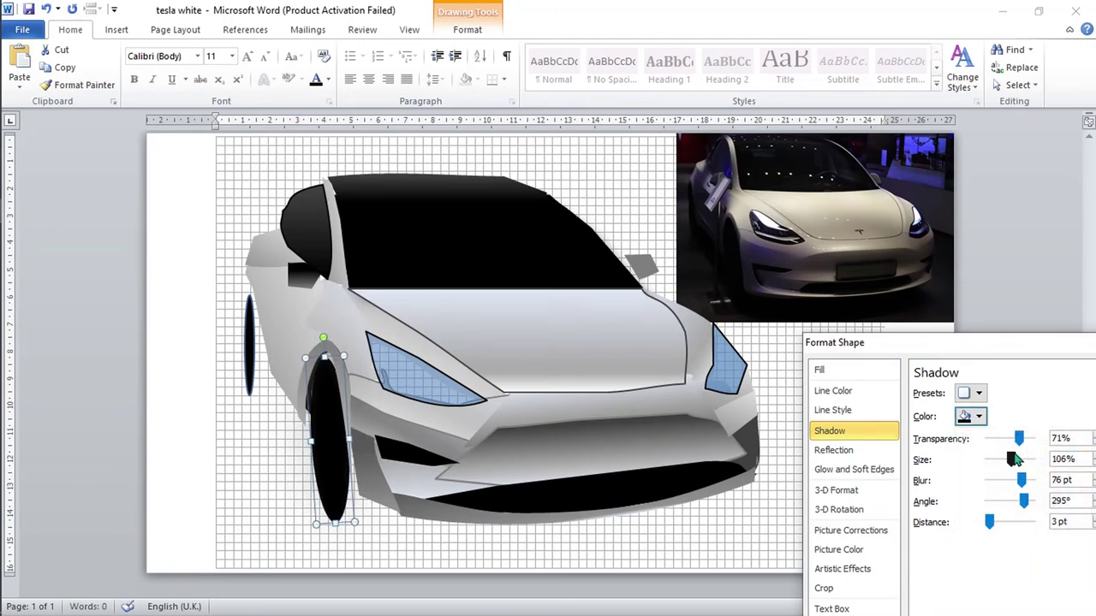
left_click_drag(1014, 459, 1013, 465)
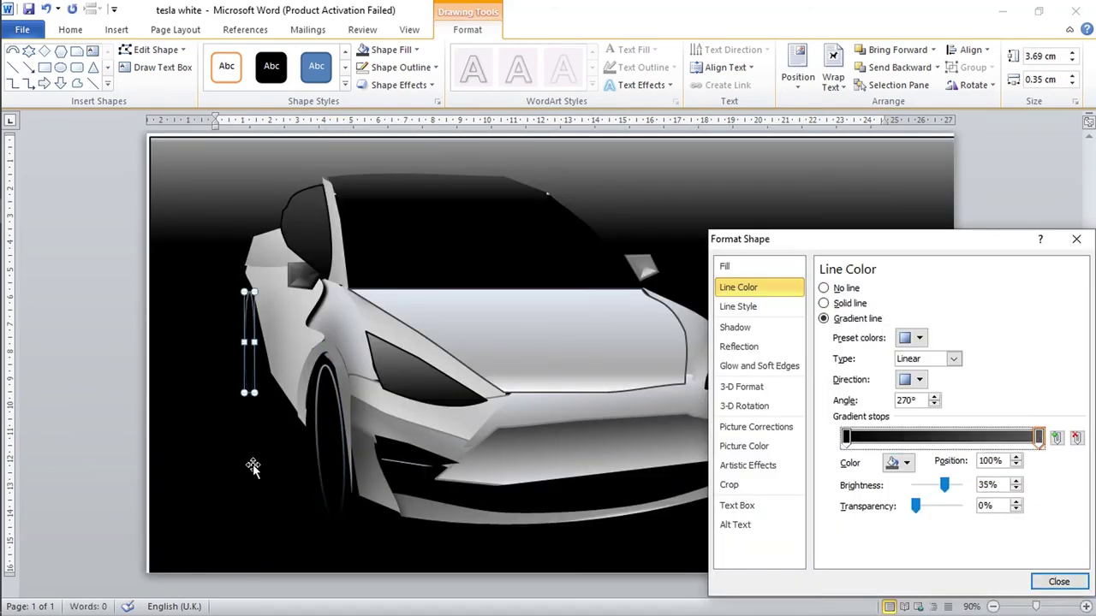
Select the side mirror shape on the car drawing.
left_click(282, 229)
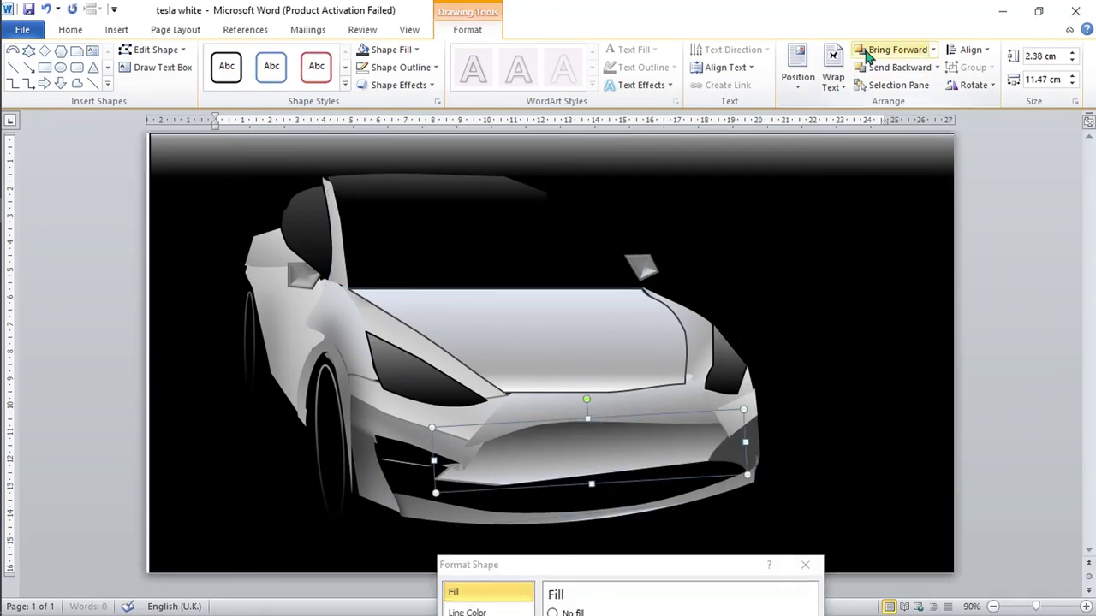
Draw a white number-plate rectangle on the grille and save the drawing as JPG 'tesla white 5'.
left_click_drag(537, 446, 659, 480)
left_click(399, 85)
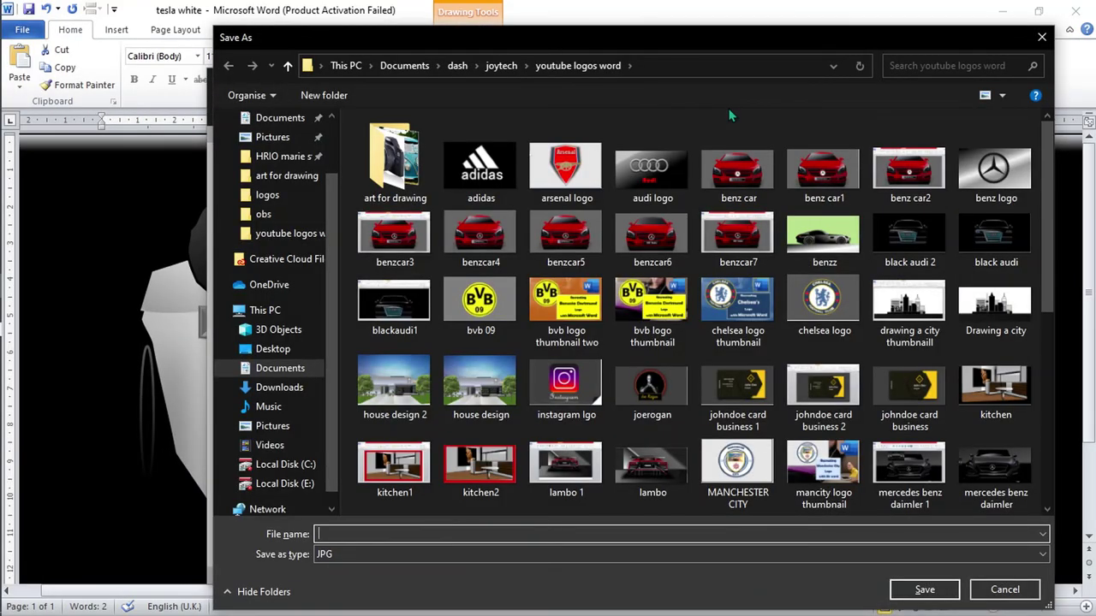
type("tesla white 5")
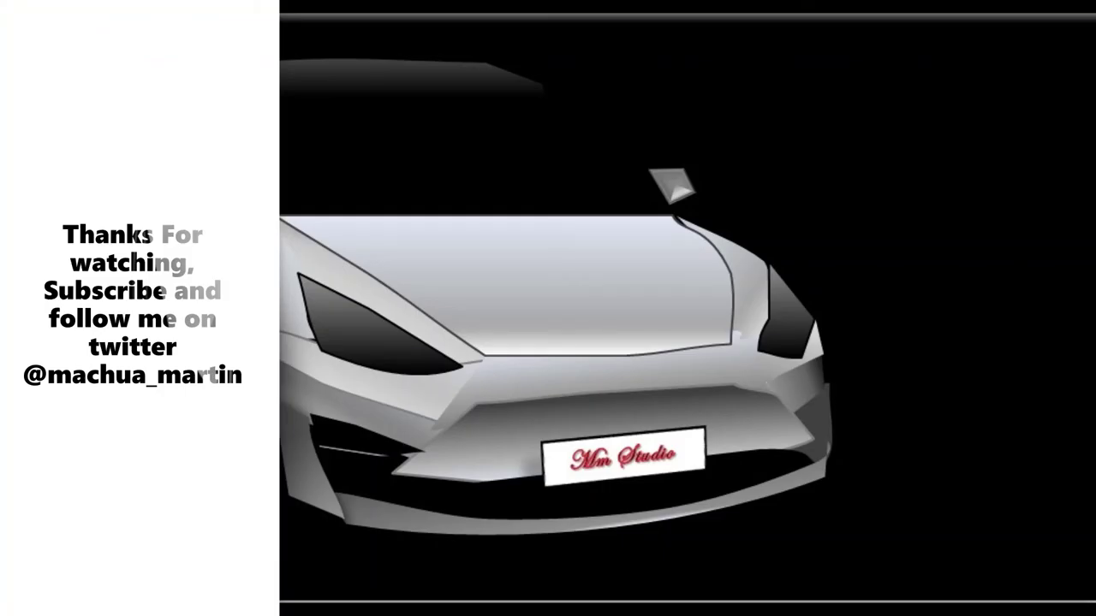